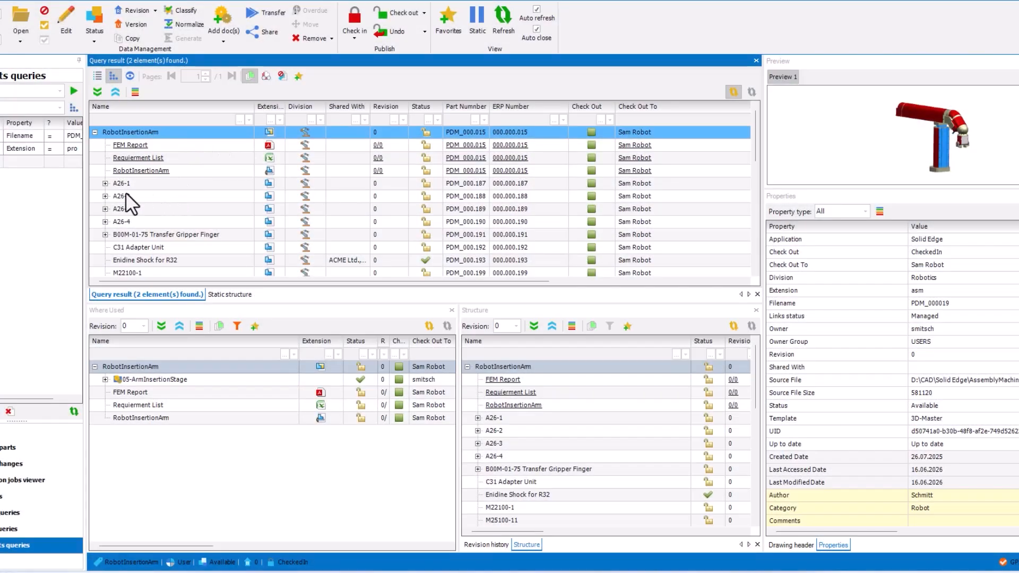
# Step: Examine the documents attached to the RobotInsertionArm assembly and to its parts A26-1 and A26-2
pyautogui.click(104, 184)
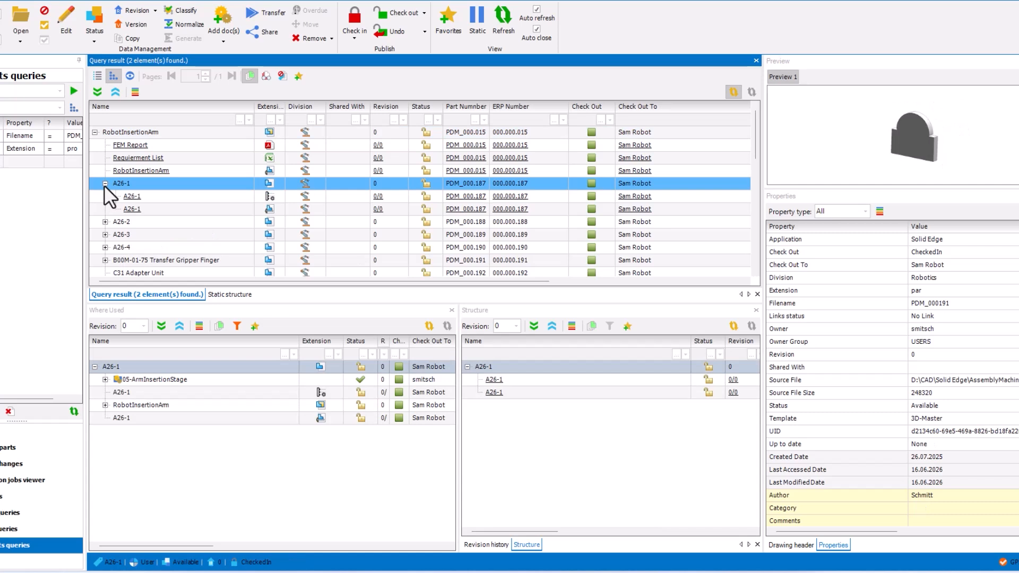
pyautogui.click(170, 170)
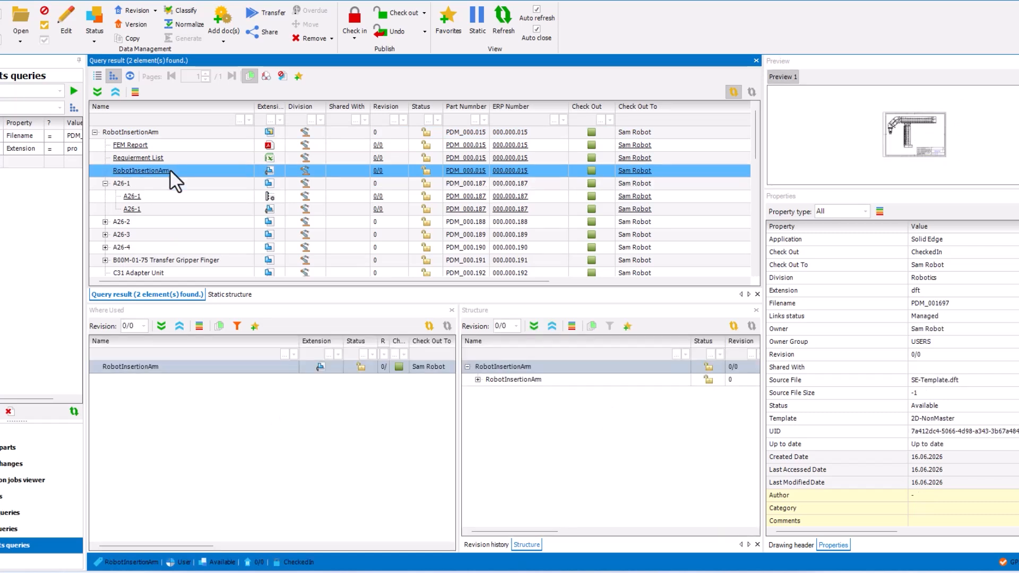
pyautogui.click(180, 156)
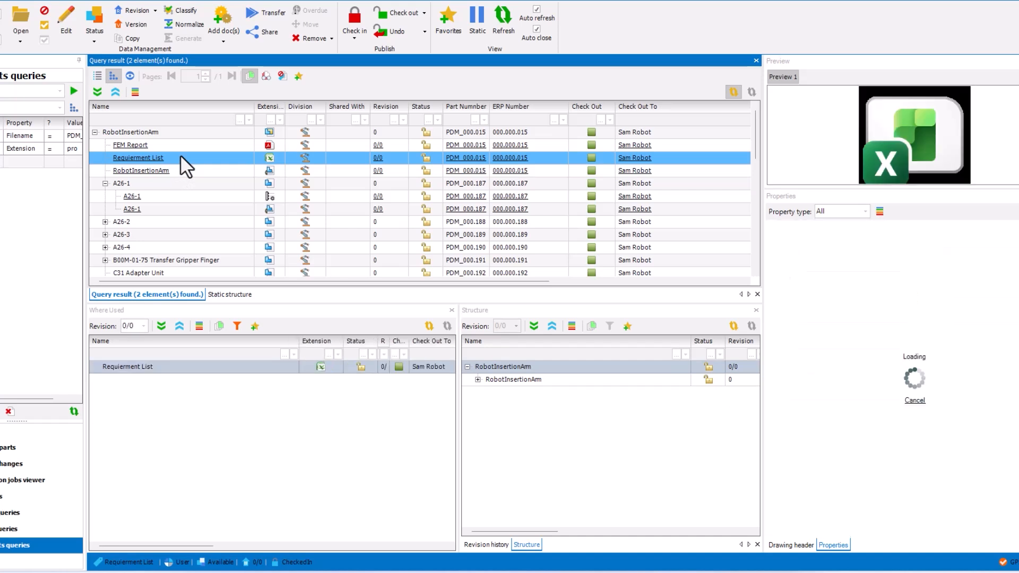
pyautogui.click(181, 148)
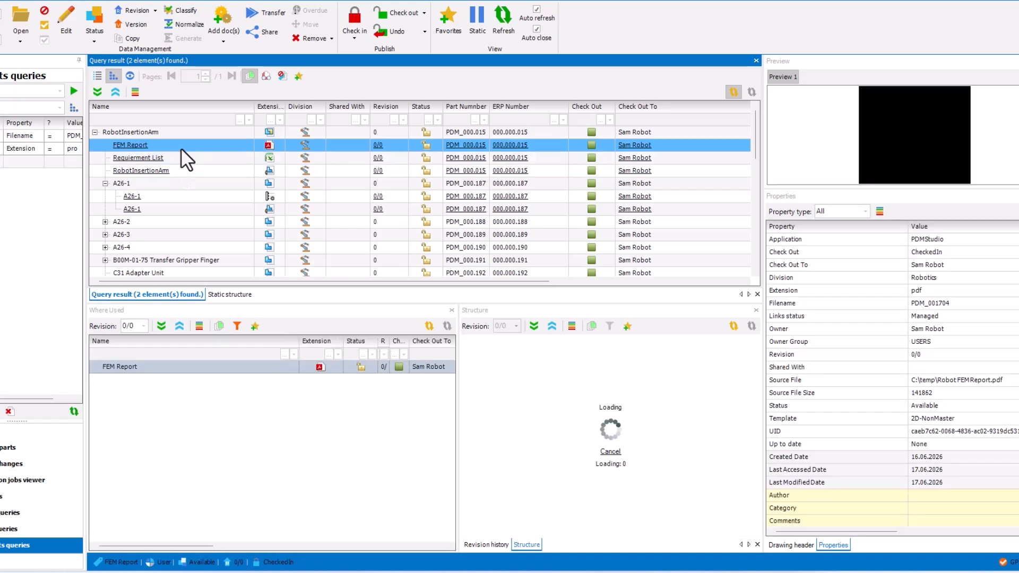
pyautogui.scroll(-1, 181, 148)
pyautogui.click(105, 183)
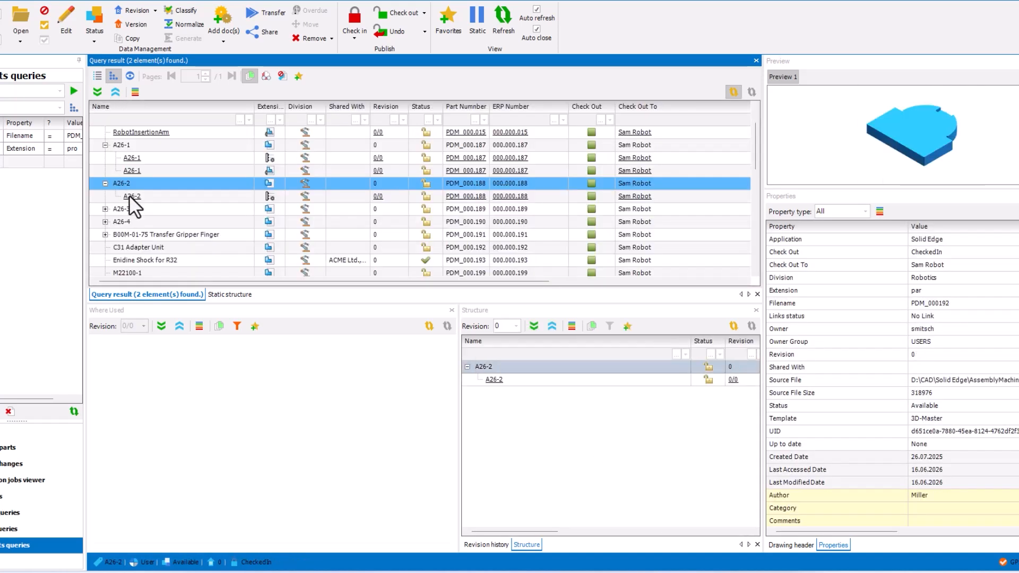
pyautogui.click(141, 196)
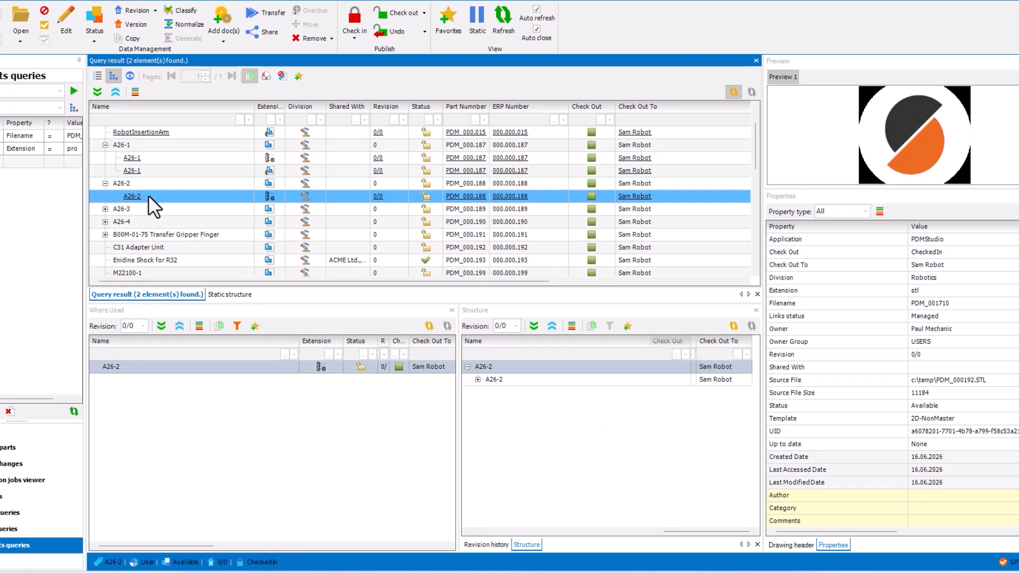
pyautogui.scroll(1, 148, 196)
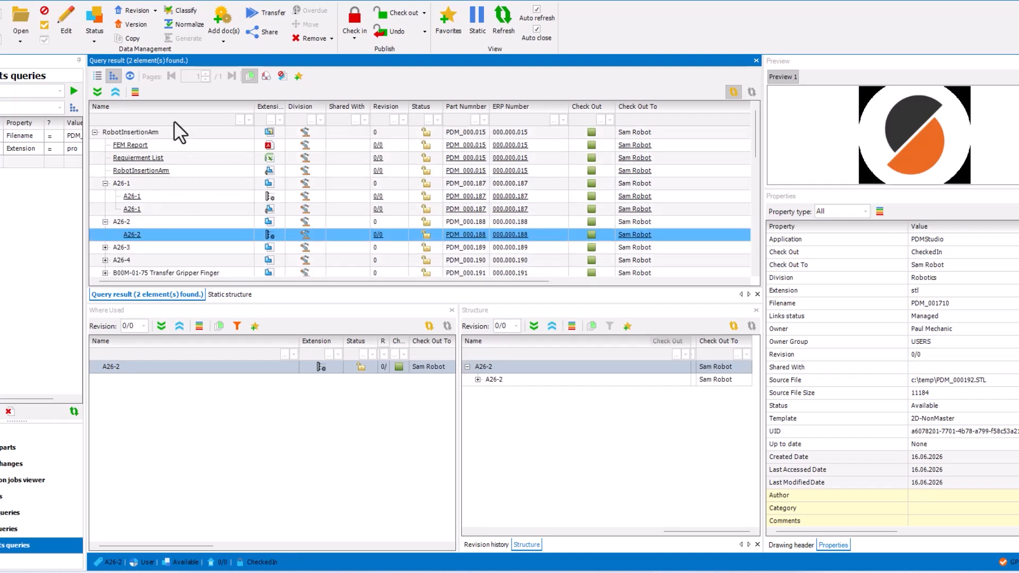
# Step: Start sharing the RobotInsertionArm assembly with other divisions and move the sharing dialog clear of the preview
pyautogui.click(160, 131)
pyautogui.rightClick(160, 131)
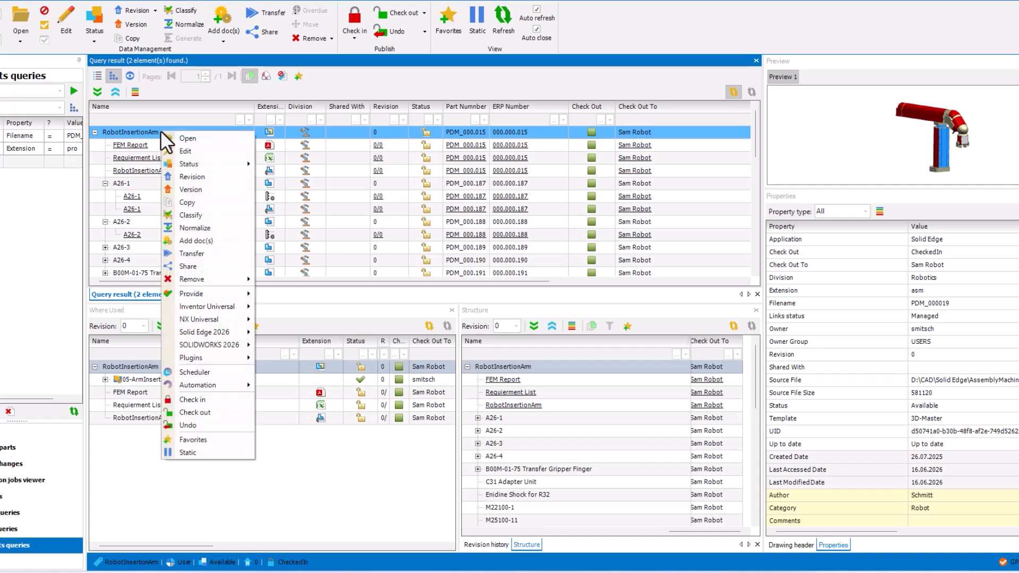
pyautogui.click(196, 271)
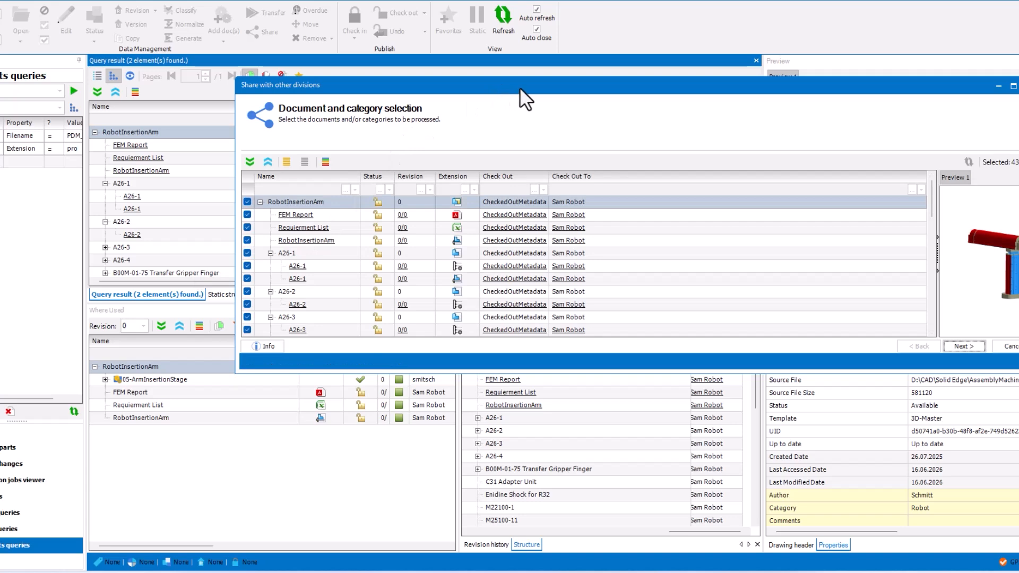
pyautogui.moveTo(520, 89); pyautogui.dragTo(319, 68)
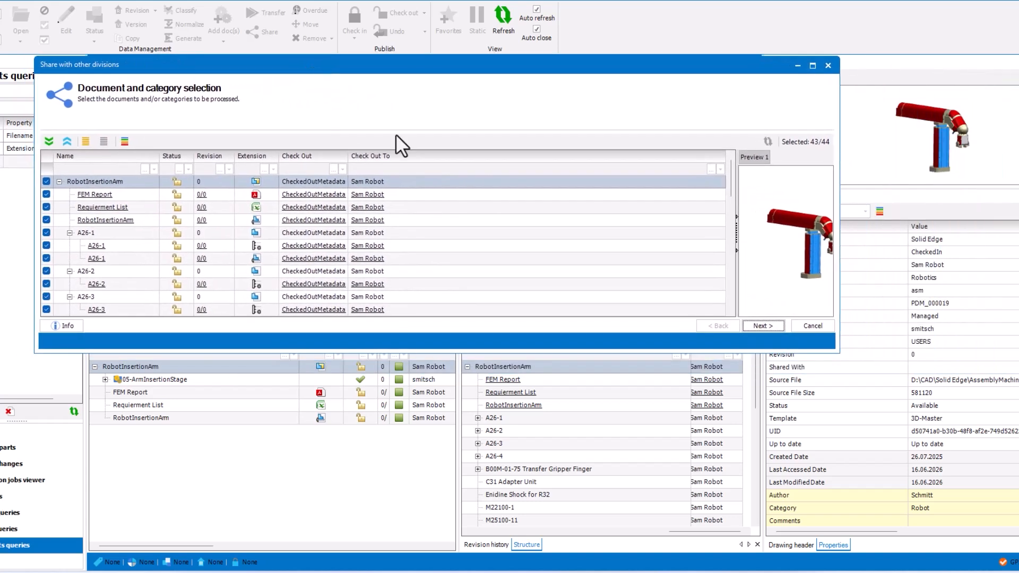
# Step: Filter the document selection by extension to dft, pdf, stl and xlsx files
pyautogui.moveTo(729, 177); pyautogui.dragTo(737, 157)
pyautogui.click(262, 170)
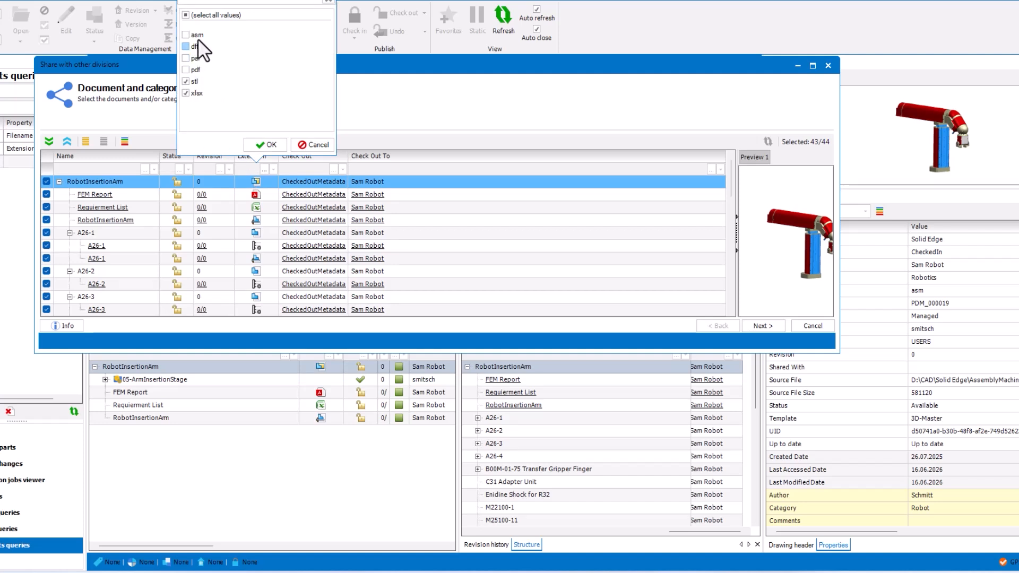
pyautogui.click(186, 70)
pyautogui.click(263, 145)
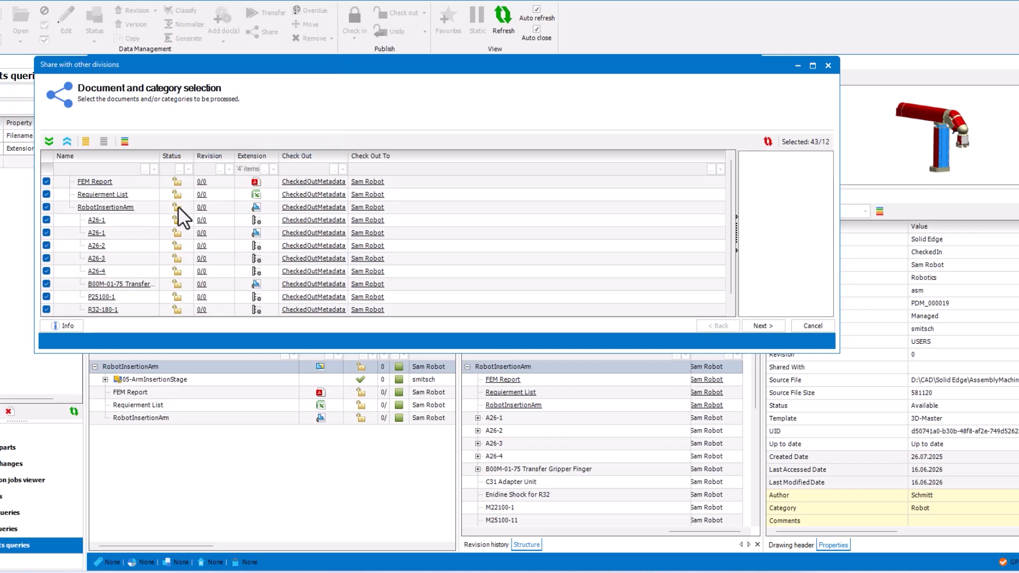
# Step: Deselect all filtered documents and reset the filter to show the full RobotInsertionArm structure
pyautogui.click(105, 141)
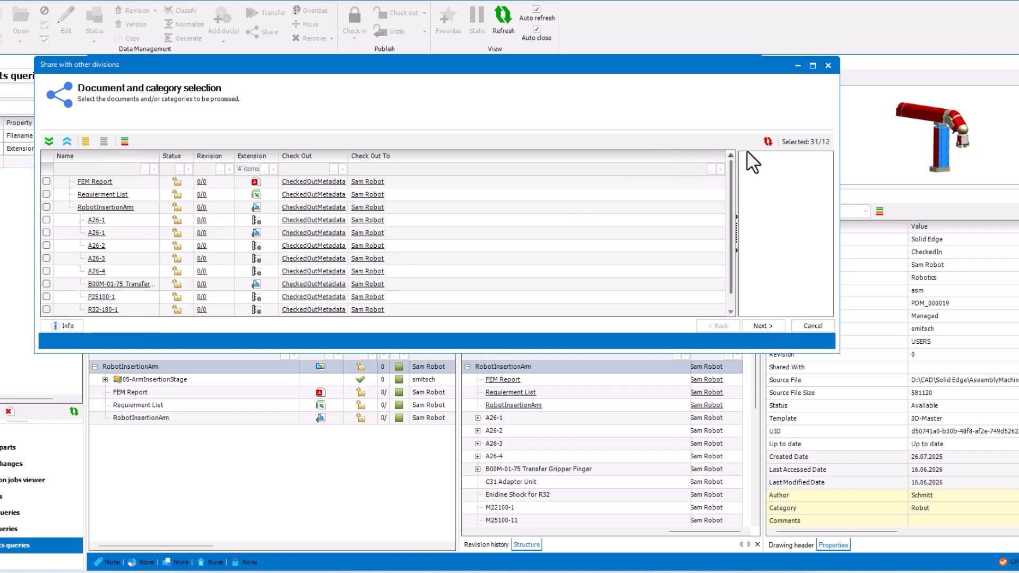
pyautogui.click(768, 141)
pyautogui.moveTo(729, 185); pyautogui.dragTo(727, 161)
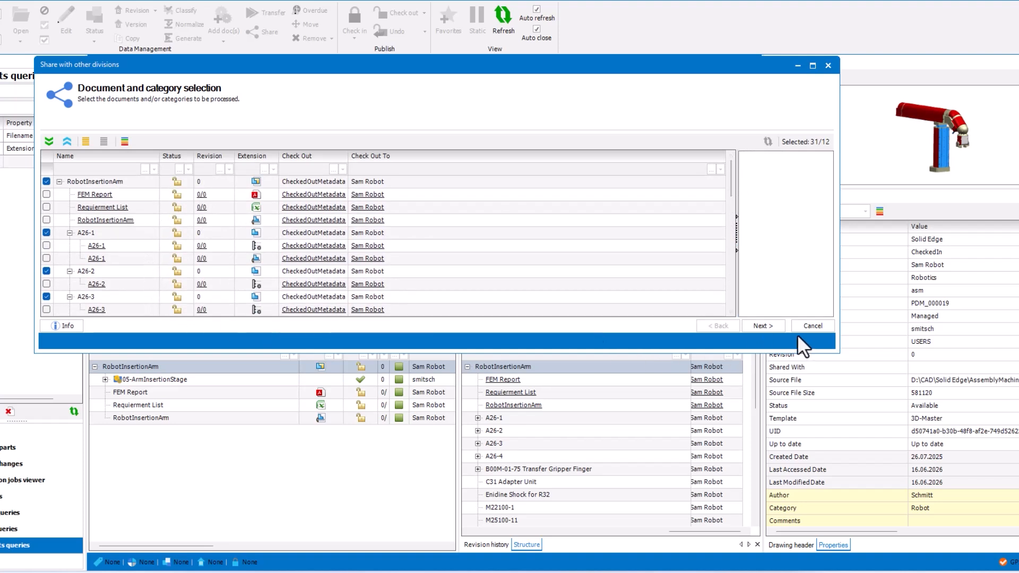
# Step: Add ACME Ltd. as the target division and finish sharing the selected models
pyautogui.click(775, 327)
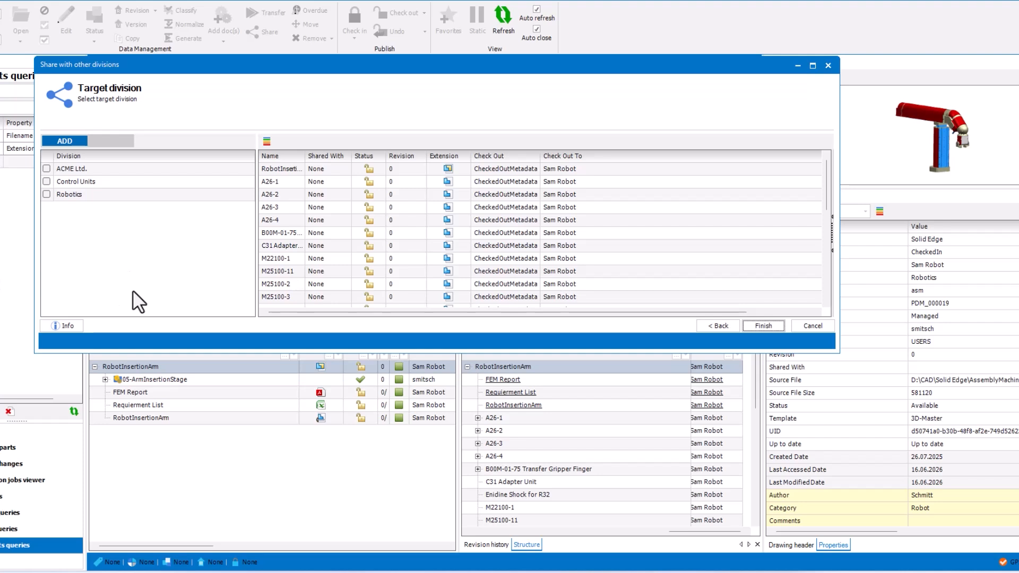
pyautogui.click(46, 169)
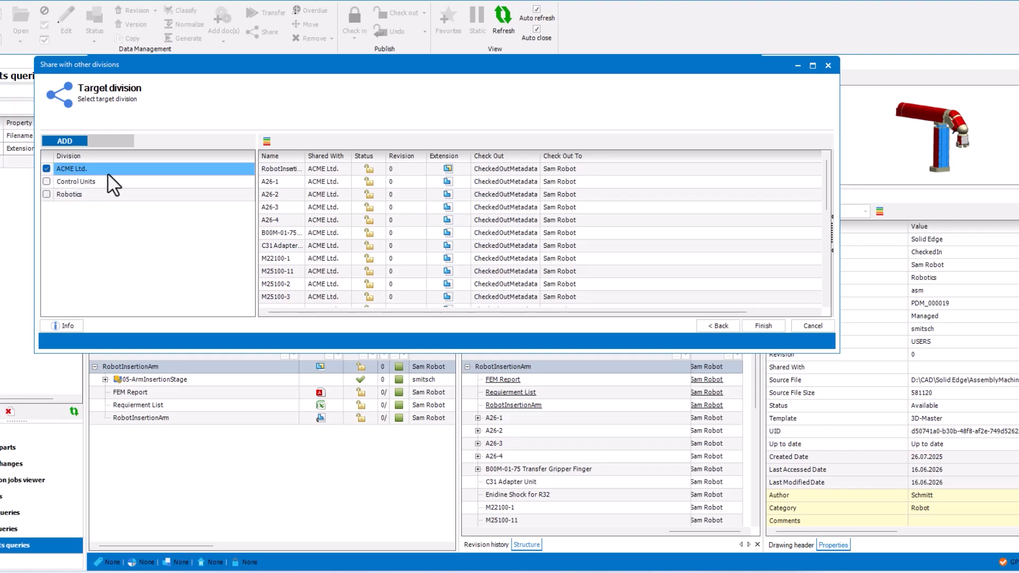
pyautogui.click(770, 326)
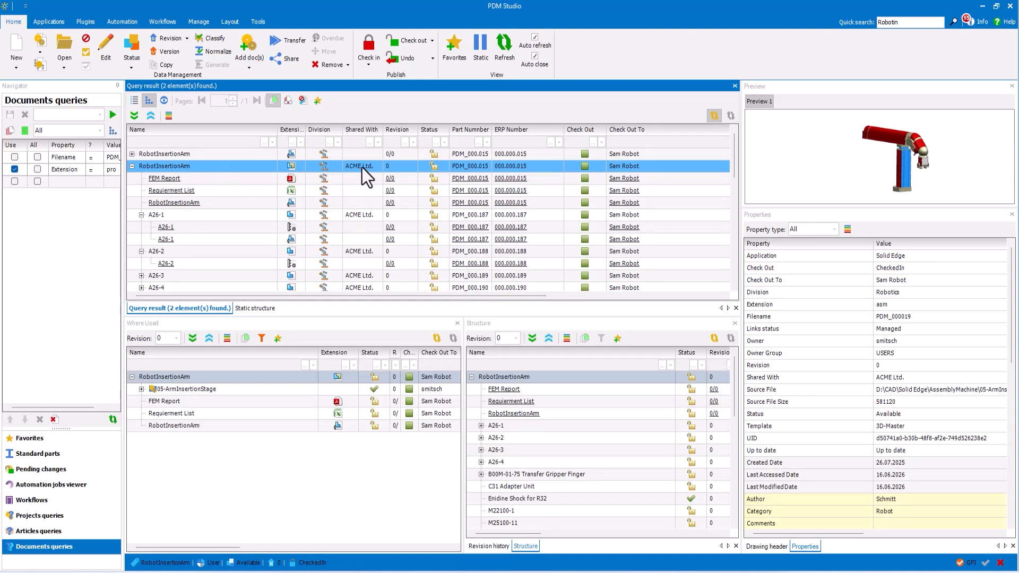
# Step: Check the sharing information of the FEM Report, the Requierment List and the drawing attached to RobotInsertionArm
pyautogui.click(232, 182)
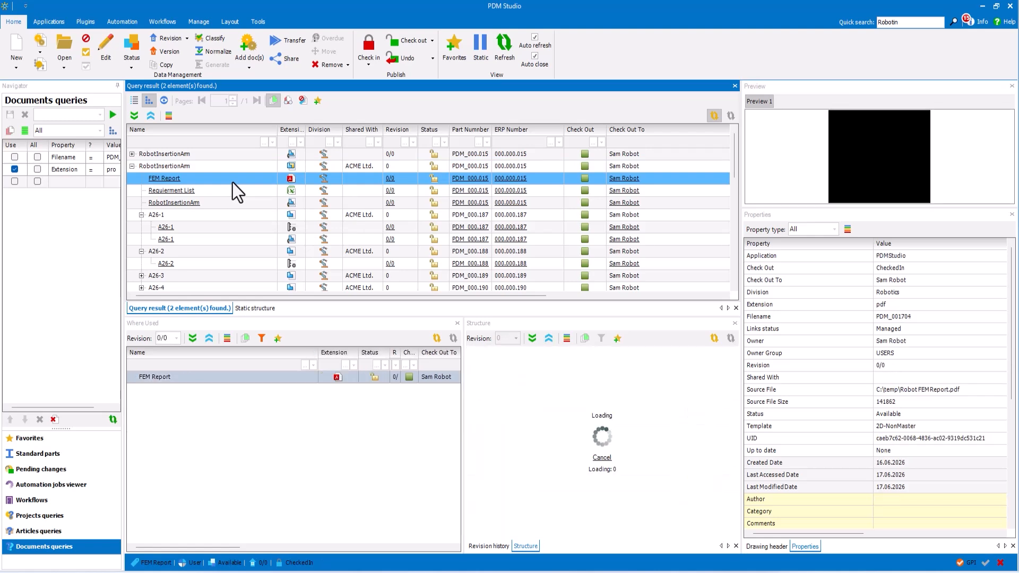
pyautogui.click(239, 194)
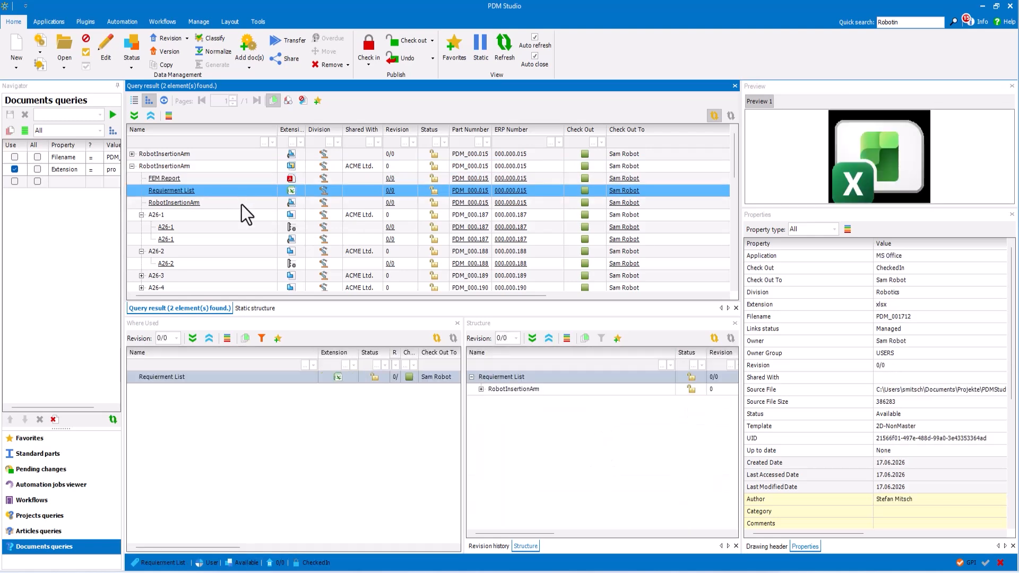
pyautogui.click(241, 205)
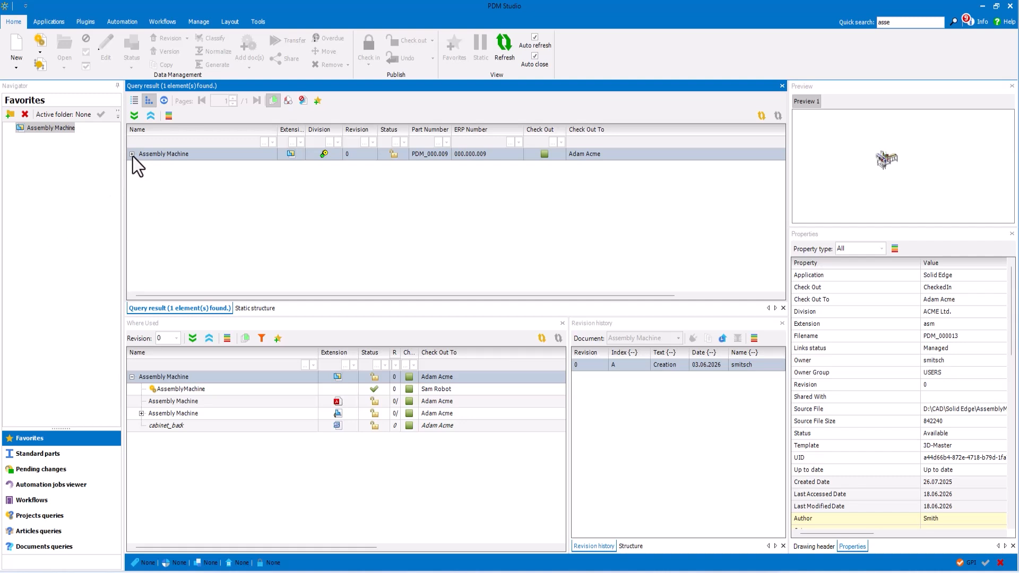
# Step: Expand the Assembly Machine structure, review its subassemblies and open the assembly in Solid Edge
pyautogui.click(132, 155)
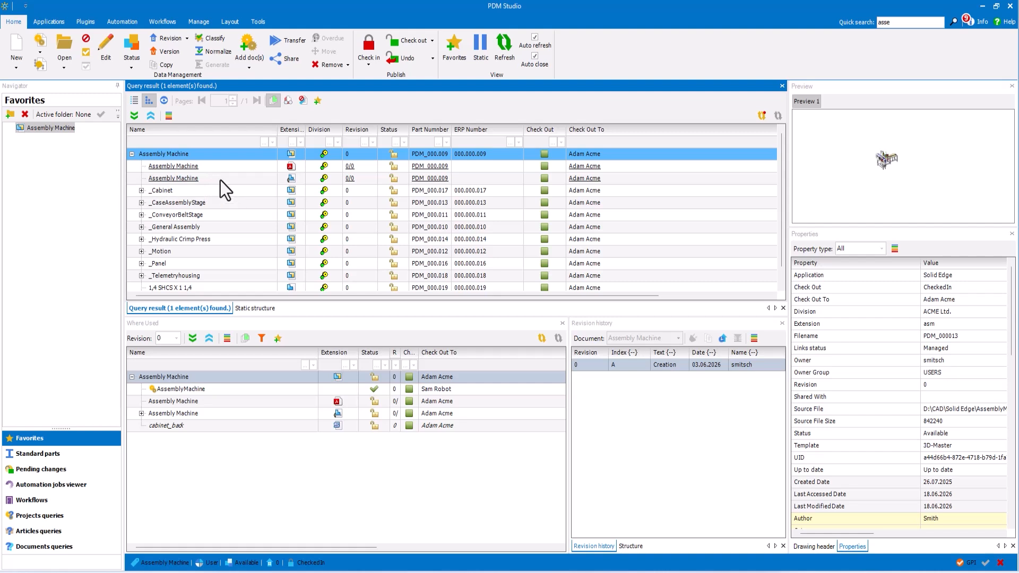
pyautogui.scroll(-1, 220, 175)
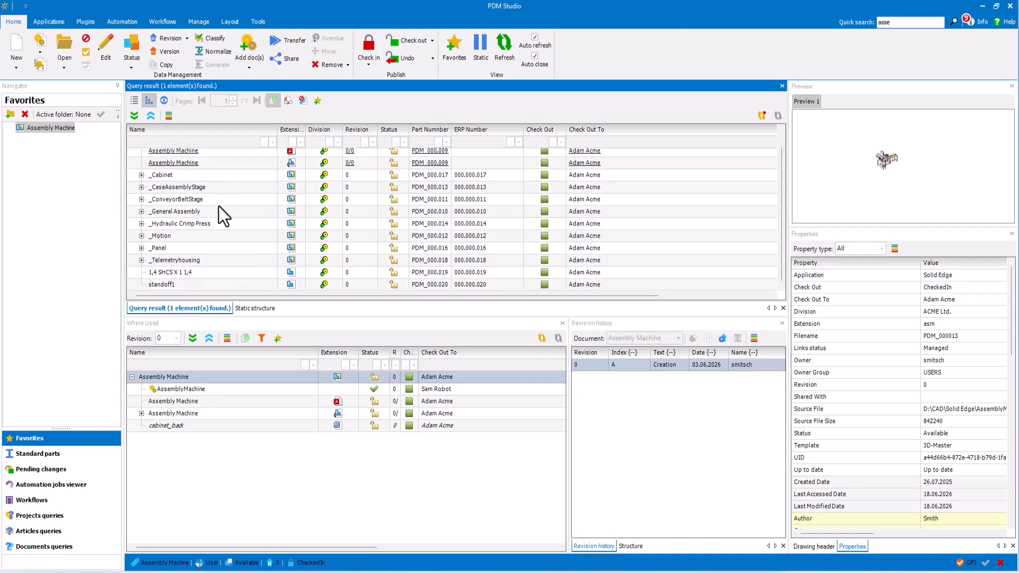
pyautogui.scroll(1, 218, 206)
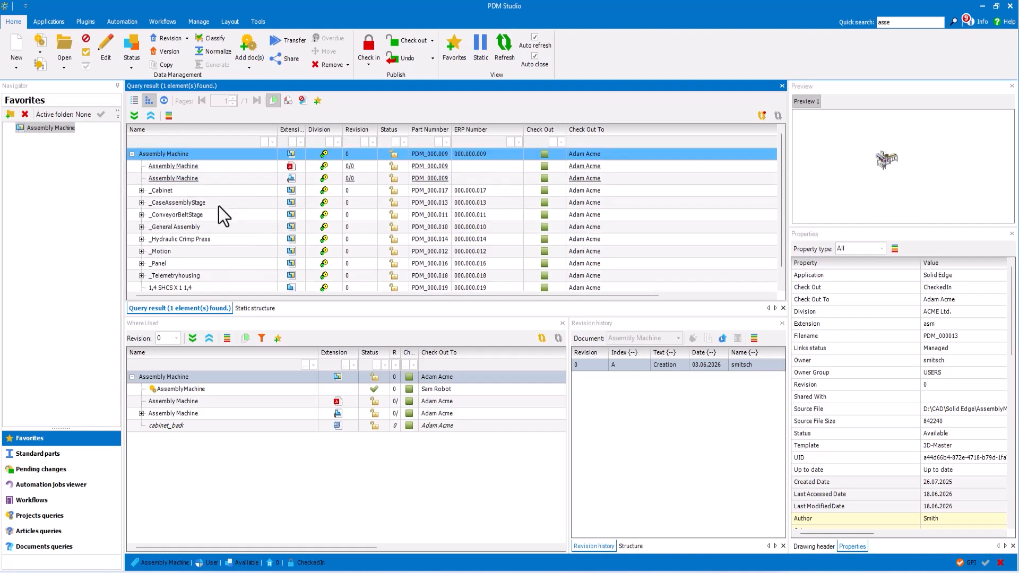
pyautogui.rightClick(233, 156)
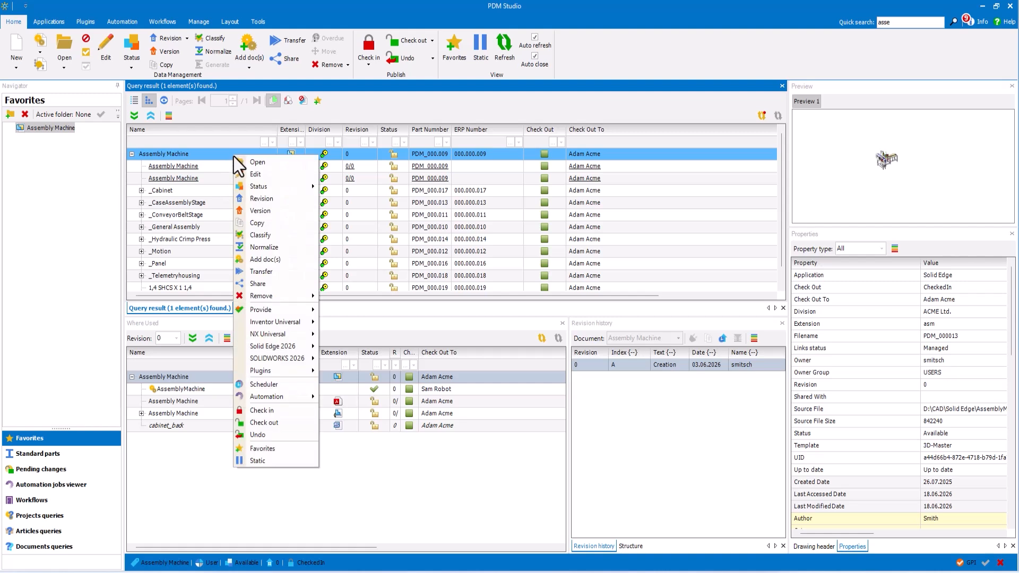
pyautogui.click(255, 162)
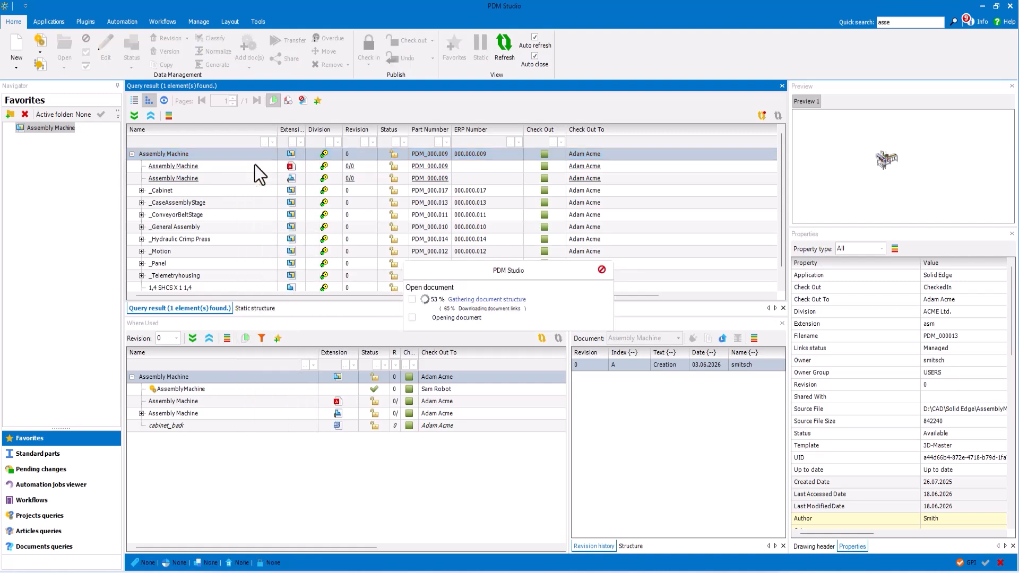
# Step: Switch from Solid Edge back to PDM Studio and run a quick search for "Robot"
pyautogui.scroll(6, 319, 345)
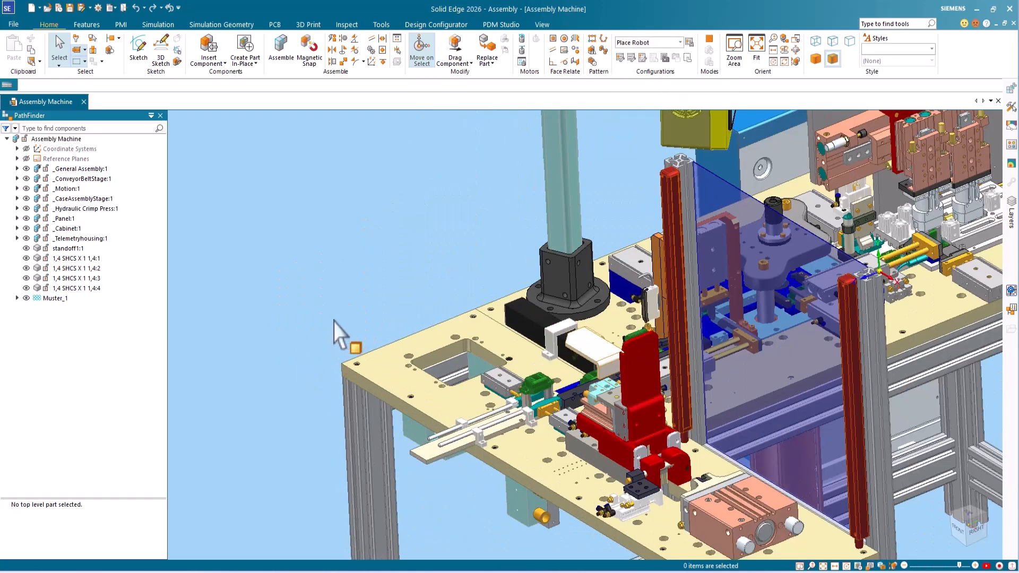
pyautogui.moveTo(333, 322); pyautogui.dragTo(344, 284, button='middle')
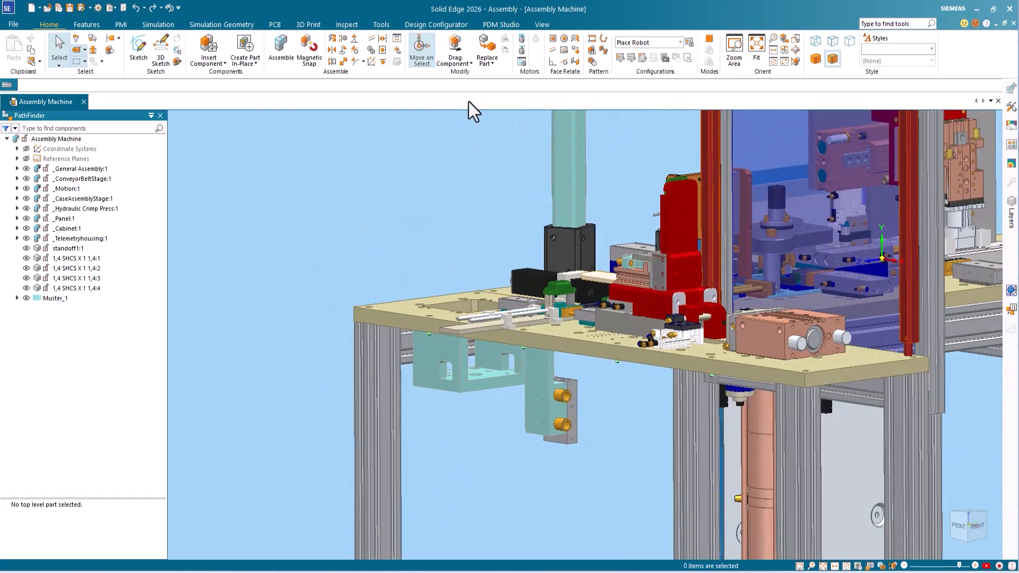
pyautogui.click(501, 24)
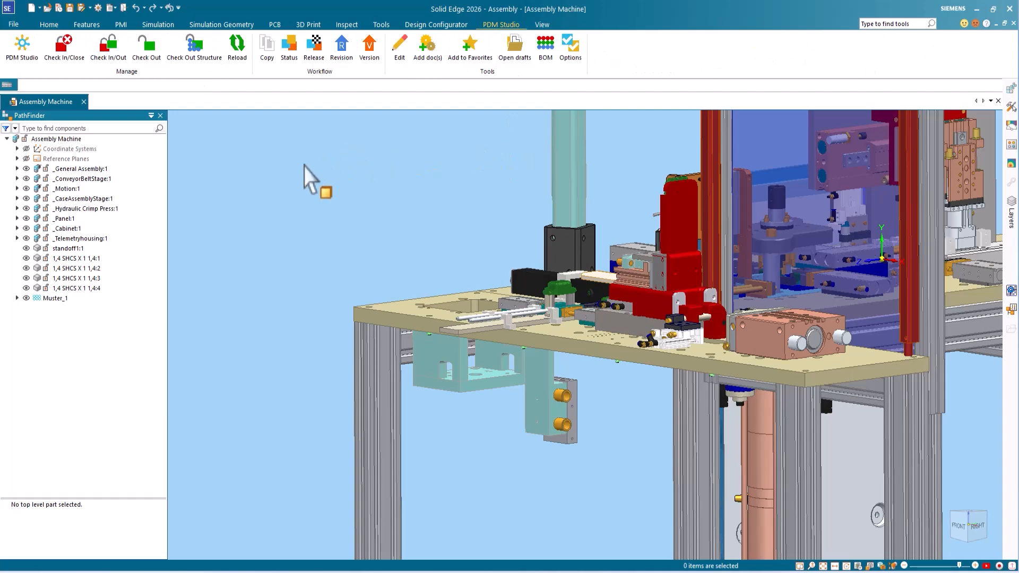
pyautogui.click(22, 47)
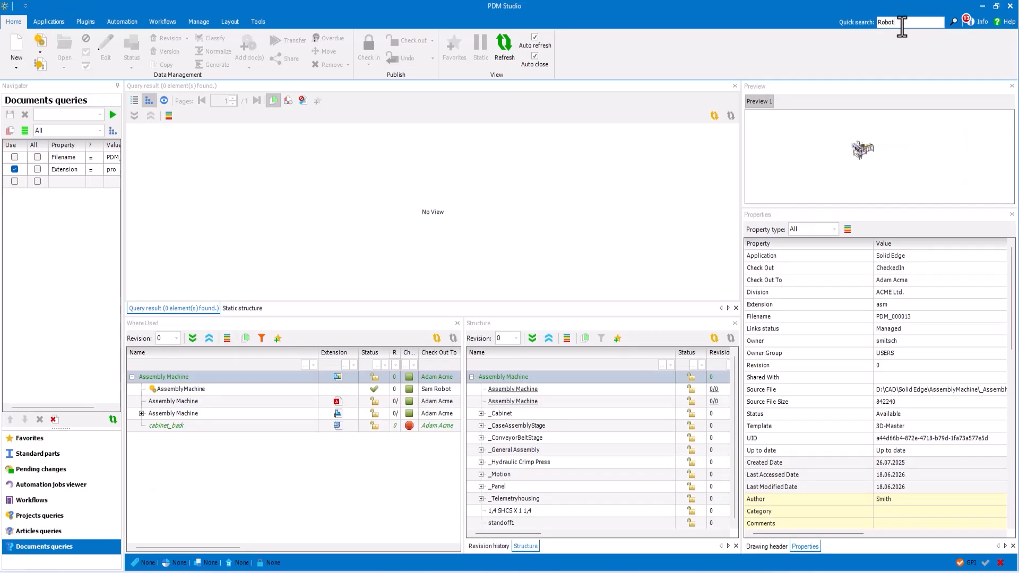
pyautogui.press('Return')
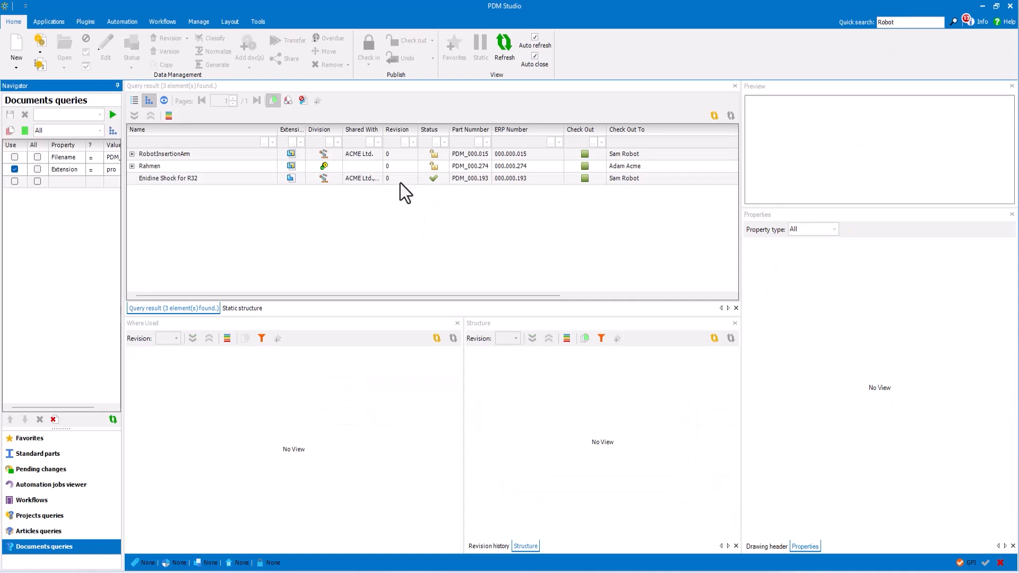
# Step: Expand the RobotInsertionArm in the search results and place it into the open Assembly Machine in Solid Edge
pyautogui.click(173, 155)
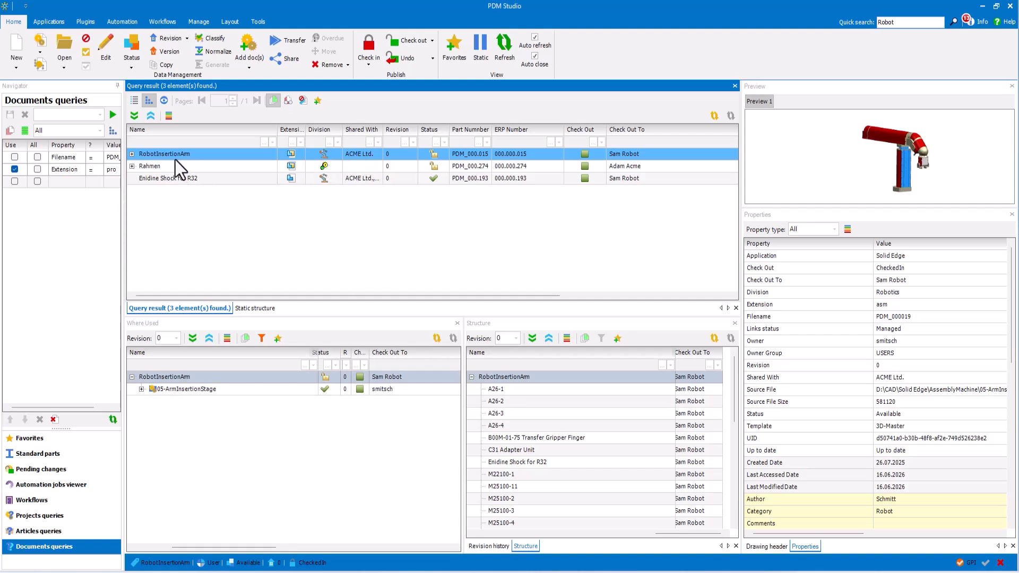
pyautogui.rightClick(157, 154)
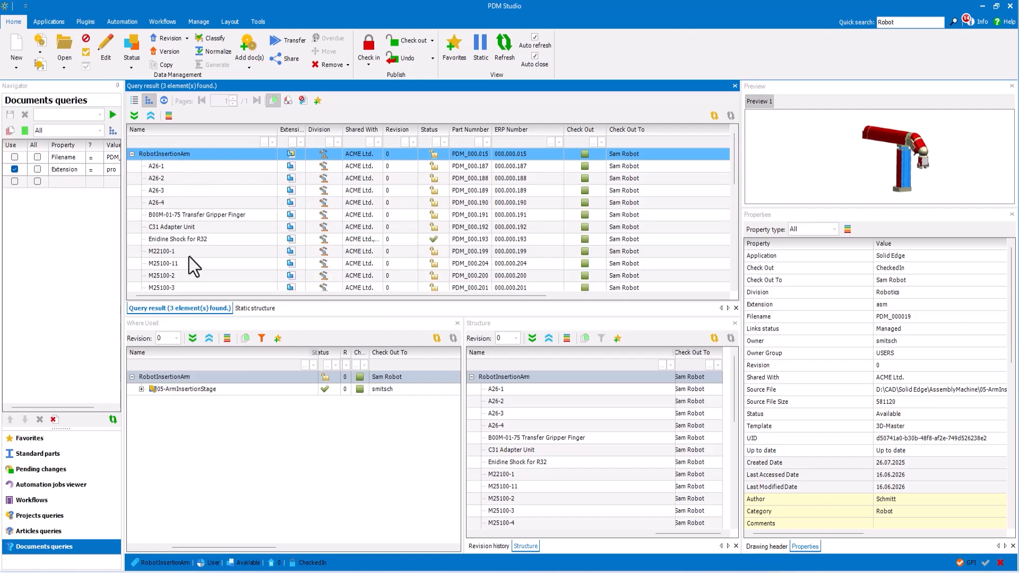
pyautogui.rightClick(188, 154)
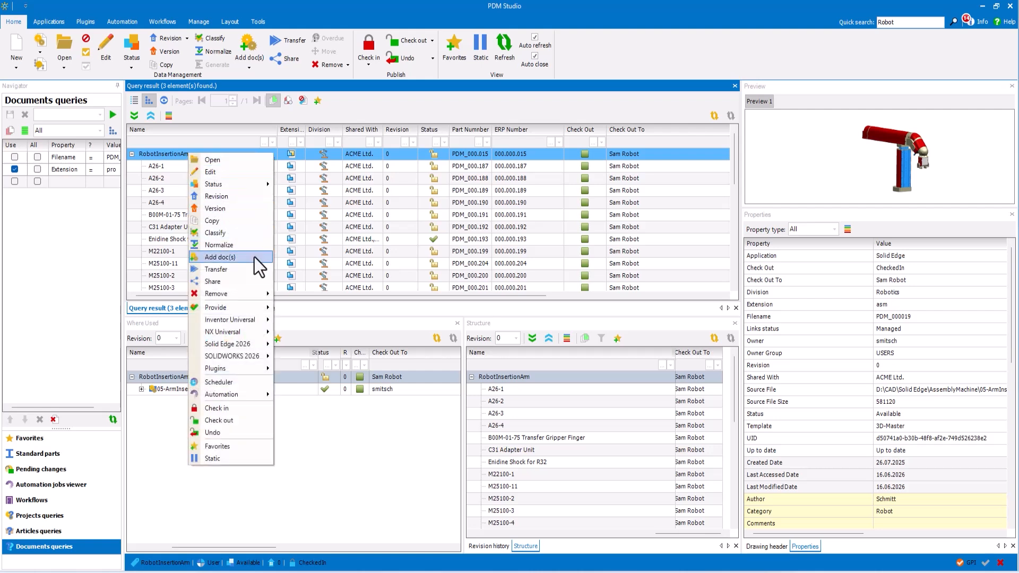
pyautogui.moveTo(254, 348)
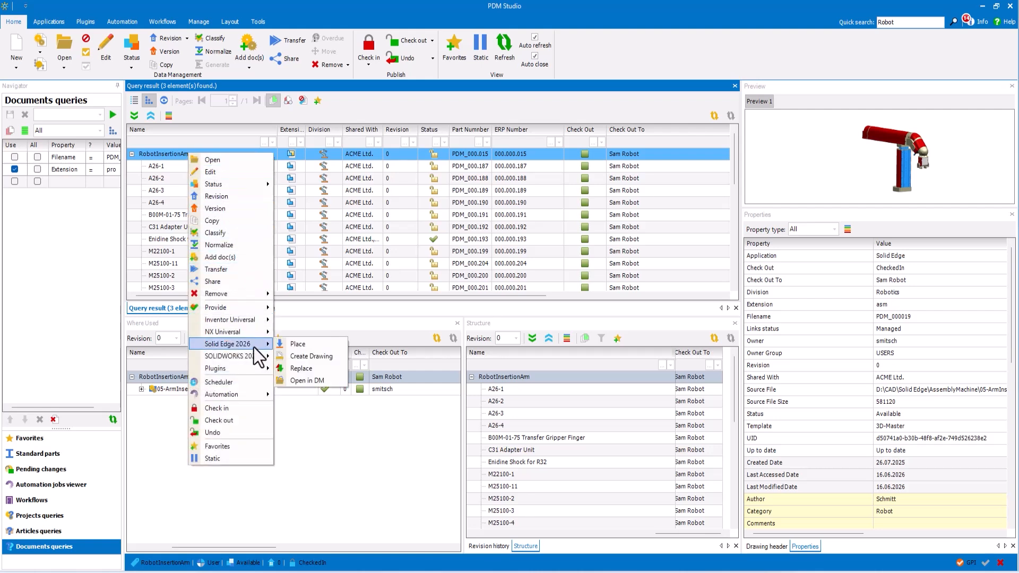
pyautogui.click(308, 348)
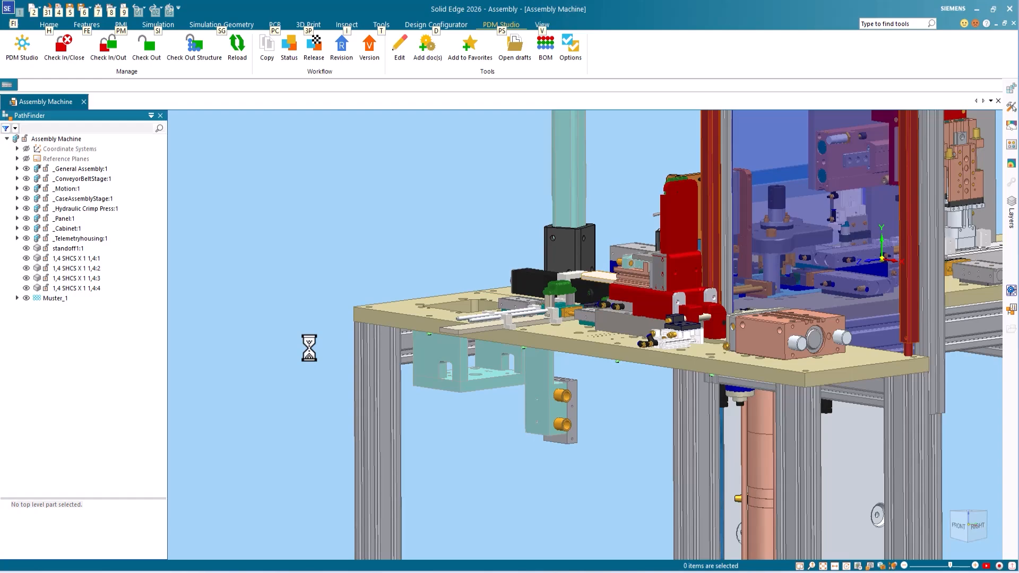
# Step: Mate the underside of the robot arm's base to the light-blue mounting plate inside the table cutout with FlashFit
pyautogui.moveTo(301, 361); pyautogui.dragTo(301, 307, button='middle')
pyautogui.click(329, 410)
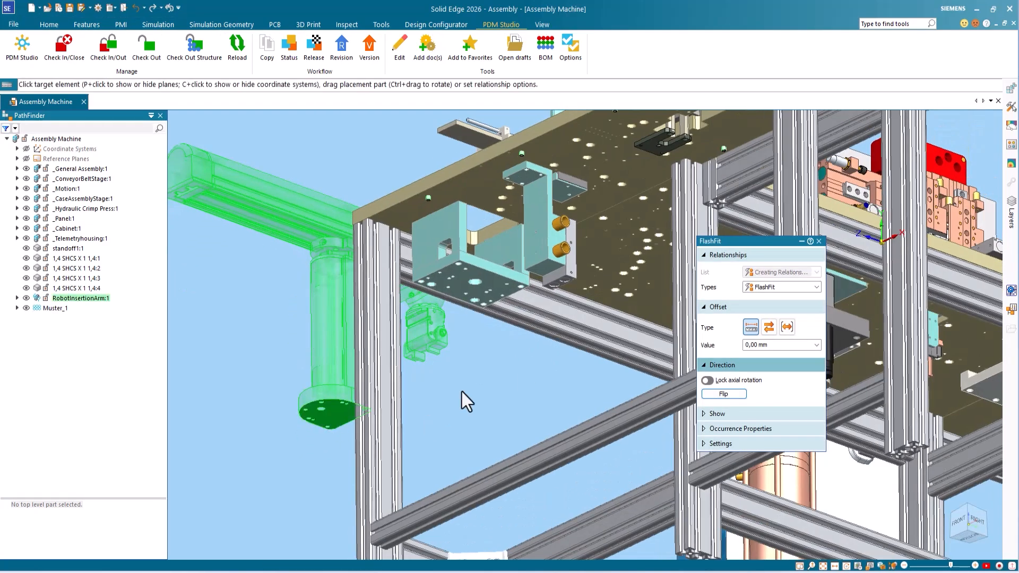
pyautogui.moveTo(460, 392); pyautogui.dragTo(458, 461, button='middle')
pyautogui.scroll(5, 449, 422)
pyautogui.click(447, 318)
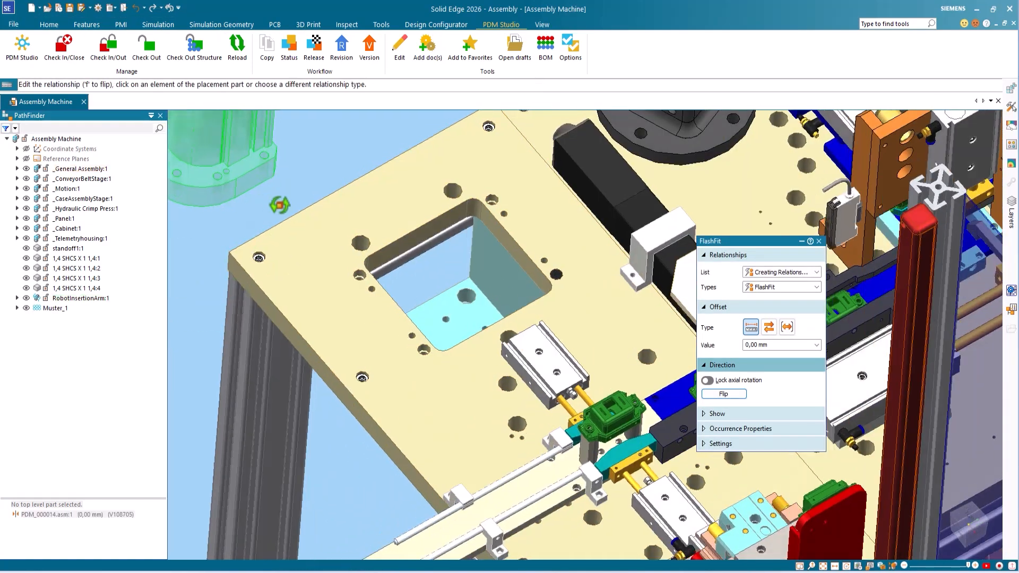
# Step: Align the holes in the robot arm's base with the mounting plate's holes to finish positioning the arm
pyautogui.rightClick(216, 187)
pyautogui.click(266, 208)
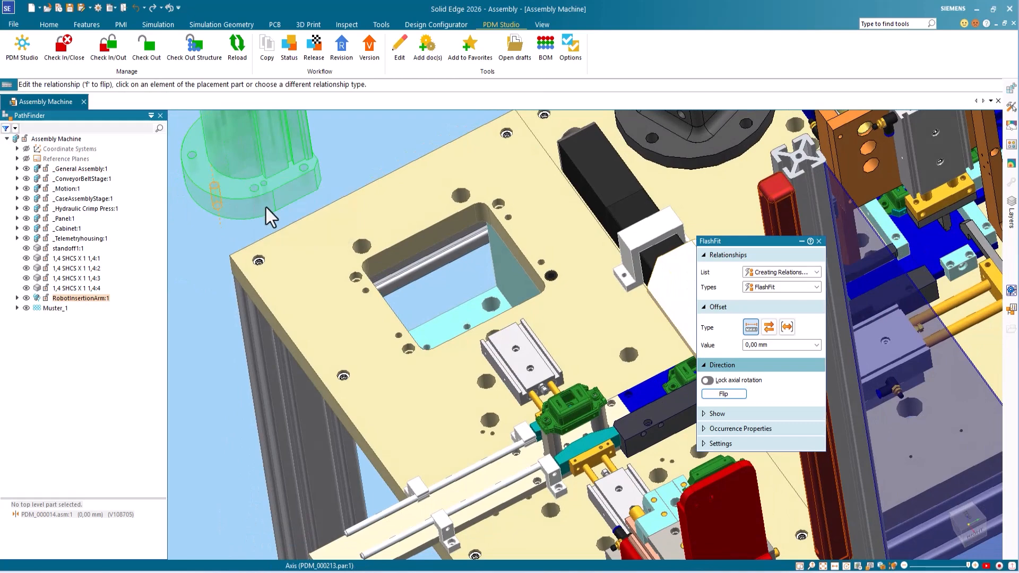
pyautogui.click(424, 318)
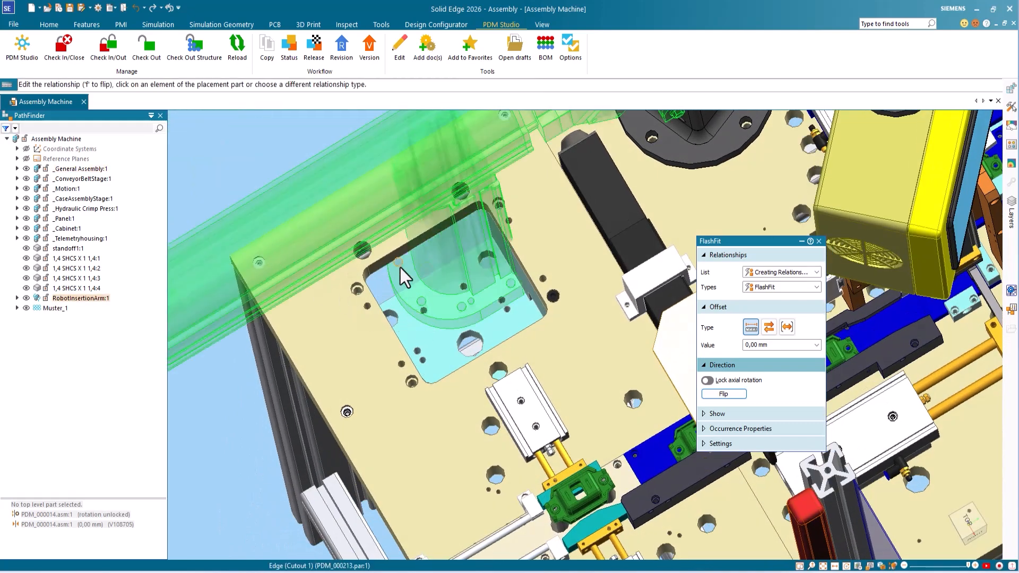
pyautogui.rightClick(437, 278)
pyautogui.click(451, 284)
pyautogui.click(465, 289)
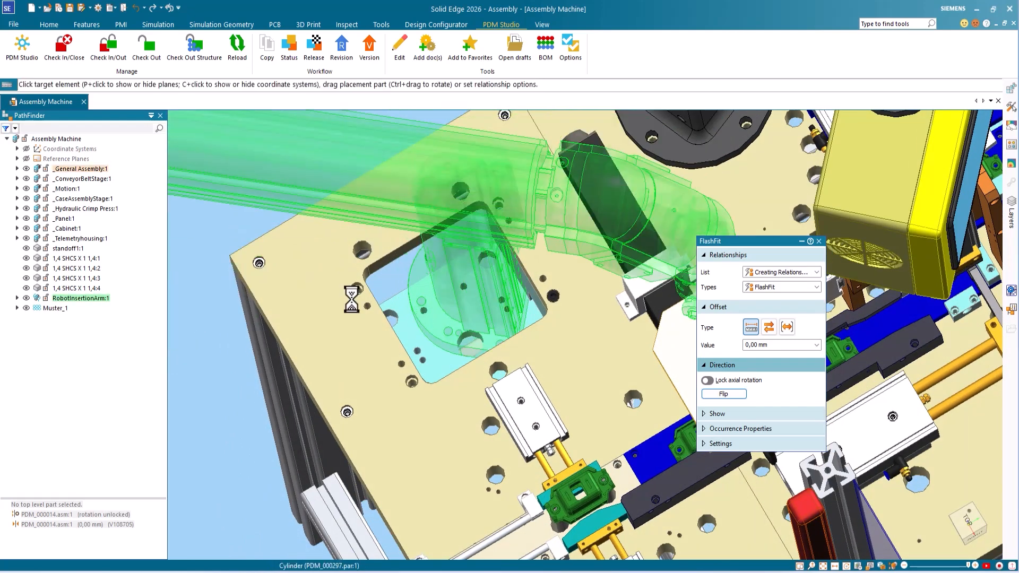
pyautogui.scroll(-6, 242, 196)
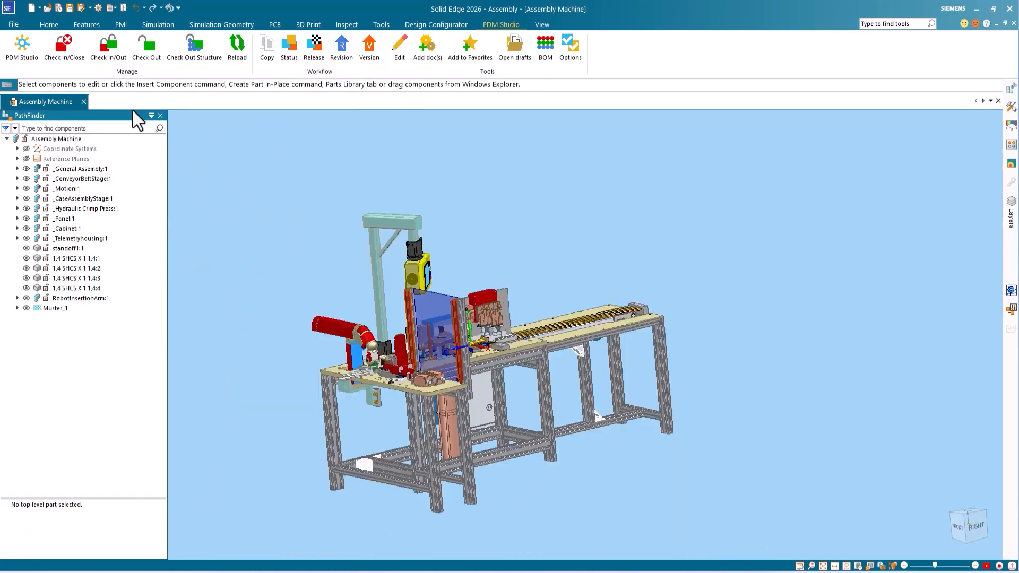
# Step: Check the Assembly Machine in and out, switch to PDM Studio and inspect the RobotInsertionArm in its structure
pyautogui.click(111, 56)
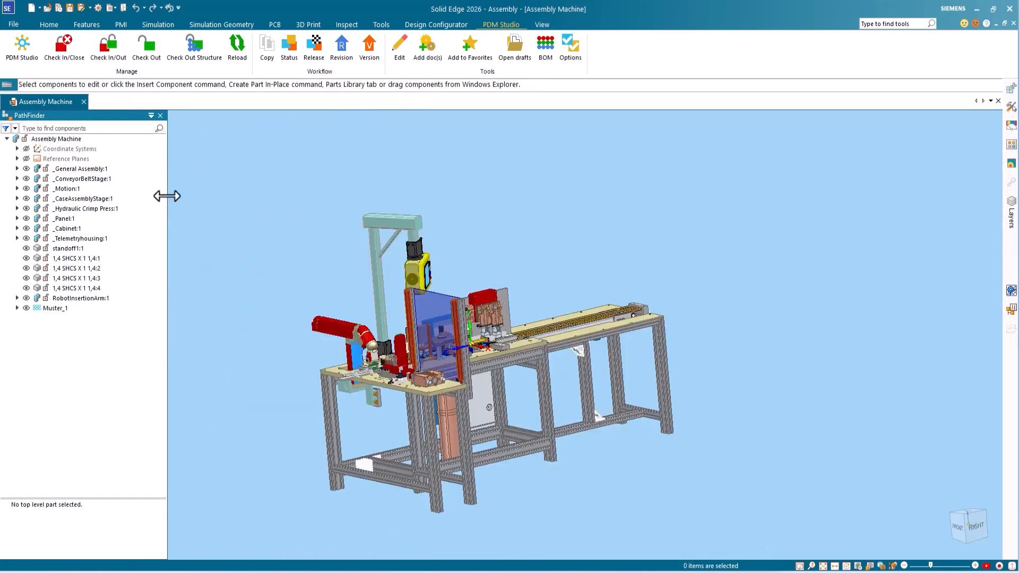
pyautogui.click(18, 49)
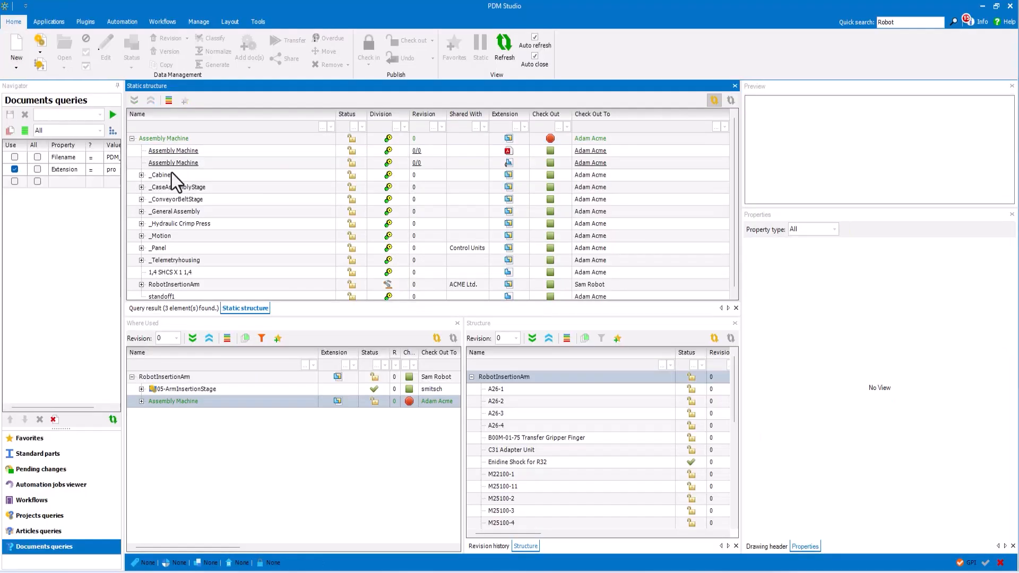
pyautogui.click(203, 138)
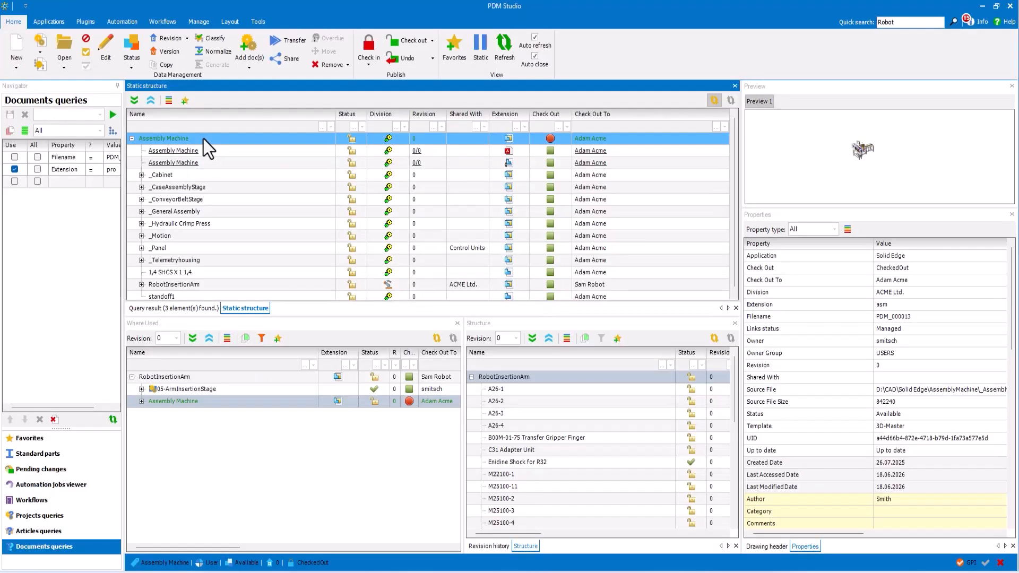
pyautogui.click(198, 285)
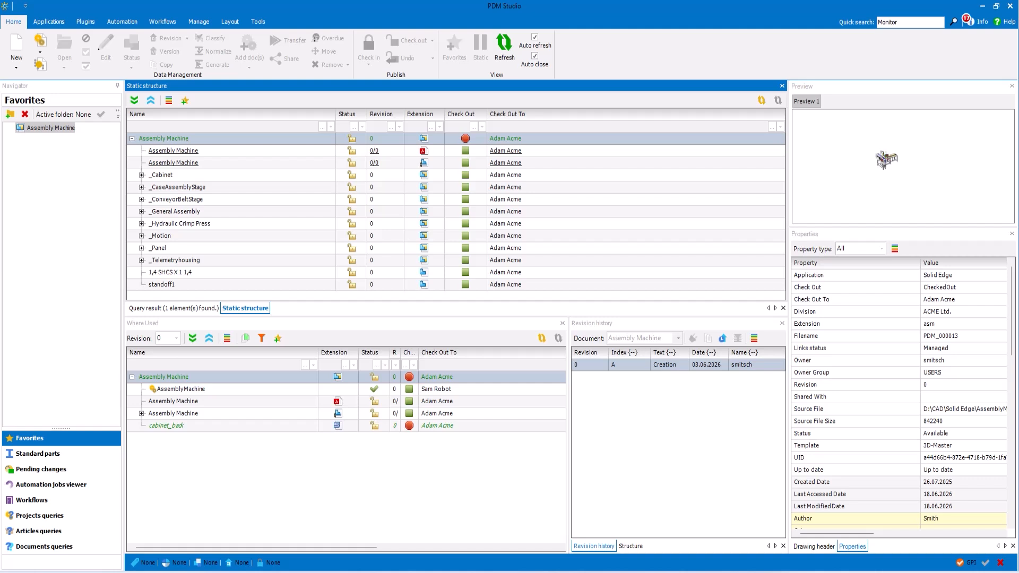
# Step: Run a quick search for "Monitor" and expand the Monitor assembly in the results
pyautogui.click(954, 24)
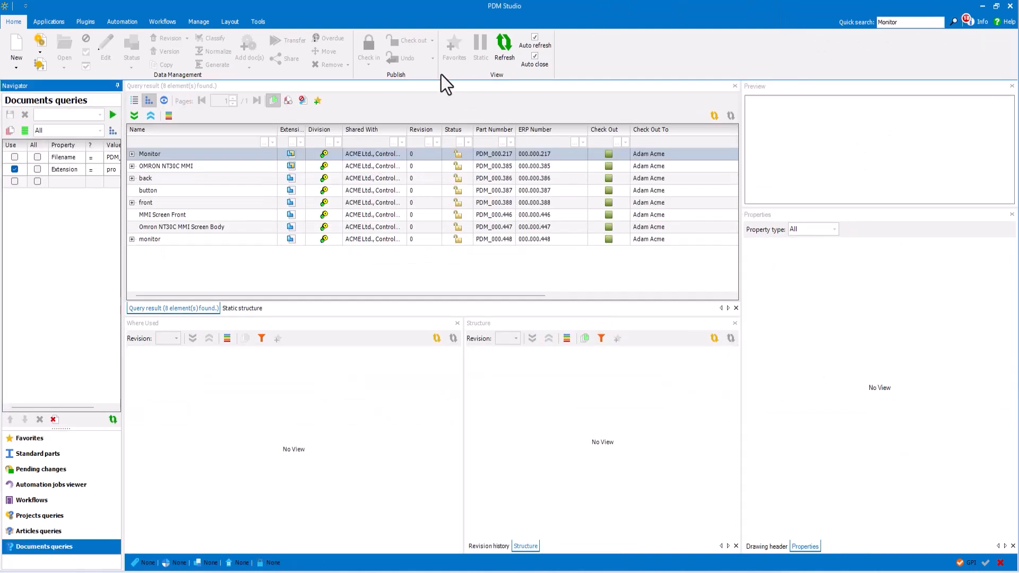
pyautogui.click(145, 152)
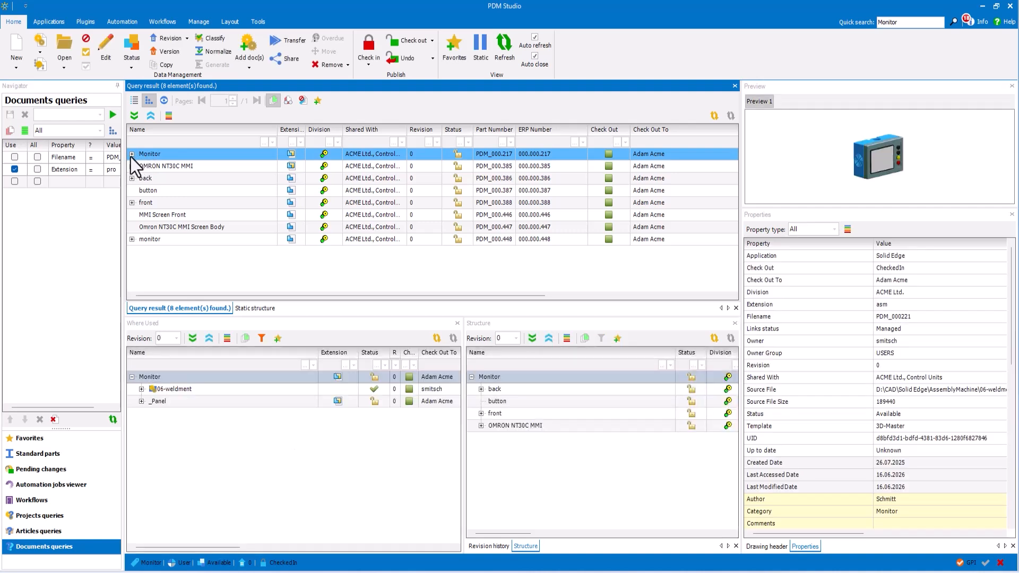
pyautogui.click(132, 154)
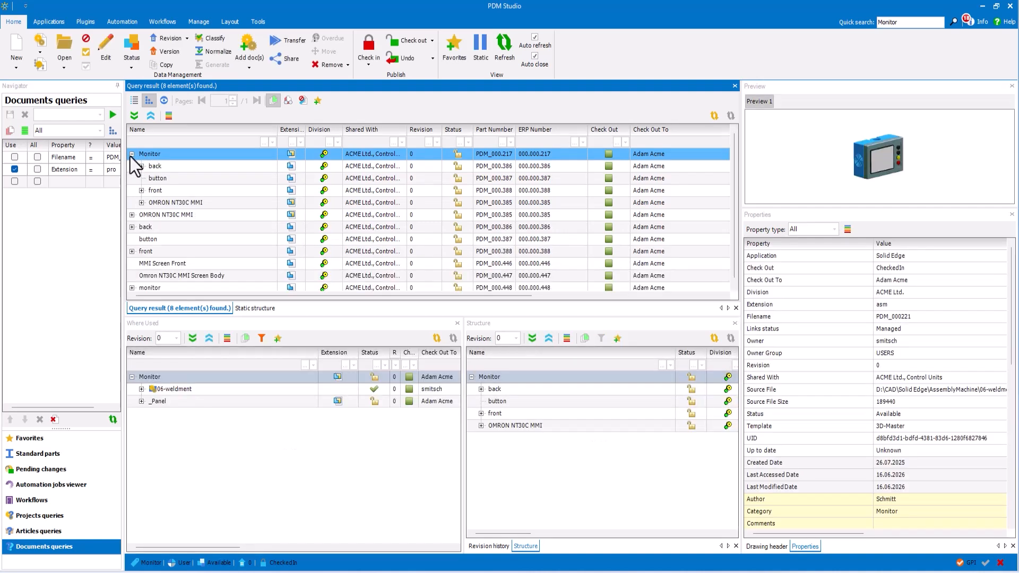
# Step: Transfer the Monitor assembly with all its components to the Control Units division, without sharing it with the current division
pyautogui.rightClick(163, 157)
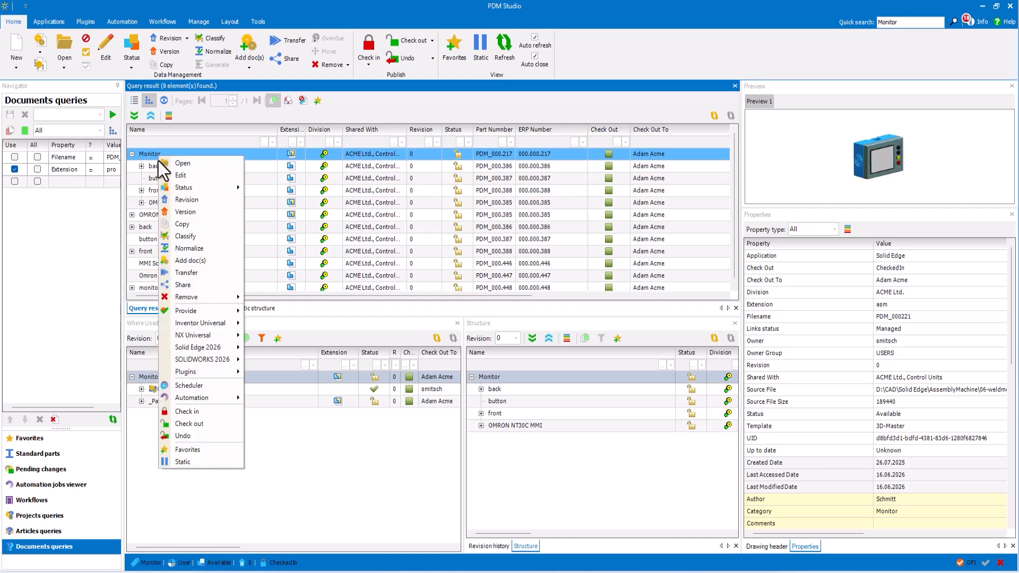
pyautogui.click(211, 273)
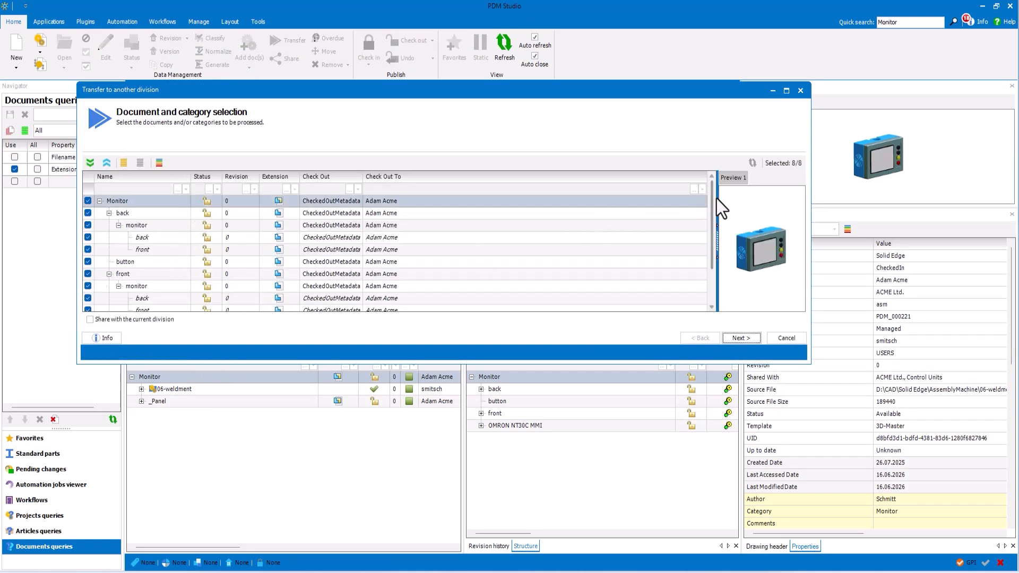
pyautogui.moveTo(712, 202); pyautogui.dragTo(711, 269)
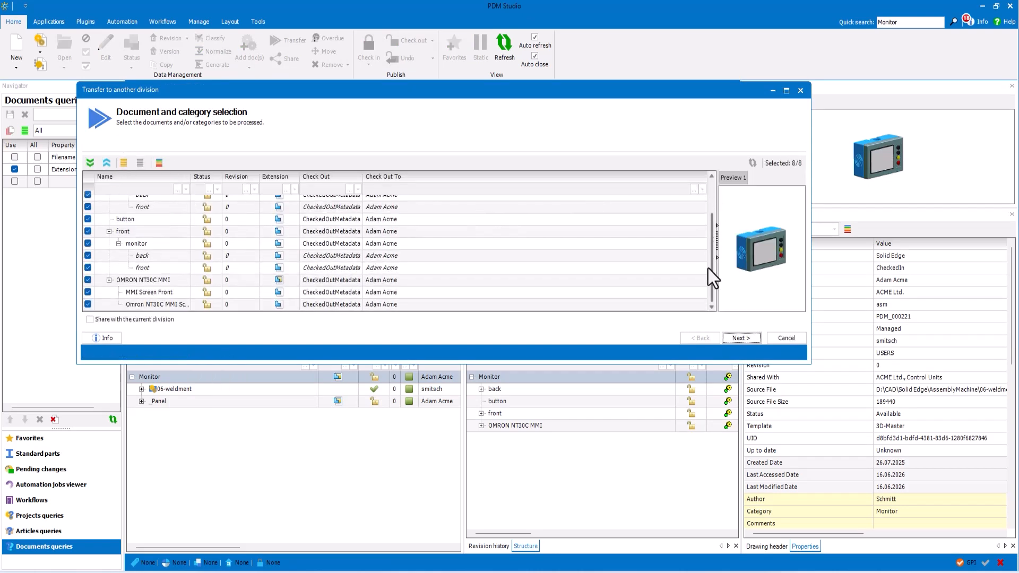
pyautogui.click(750, 338)
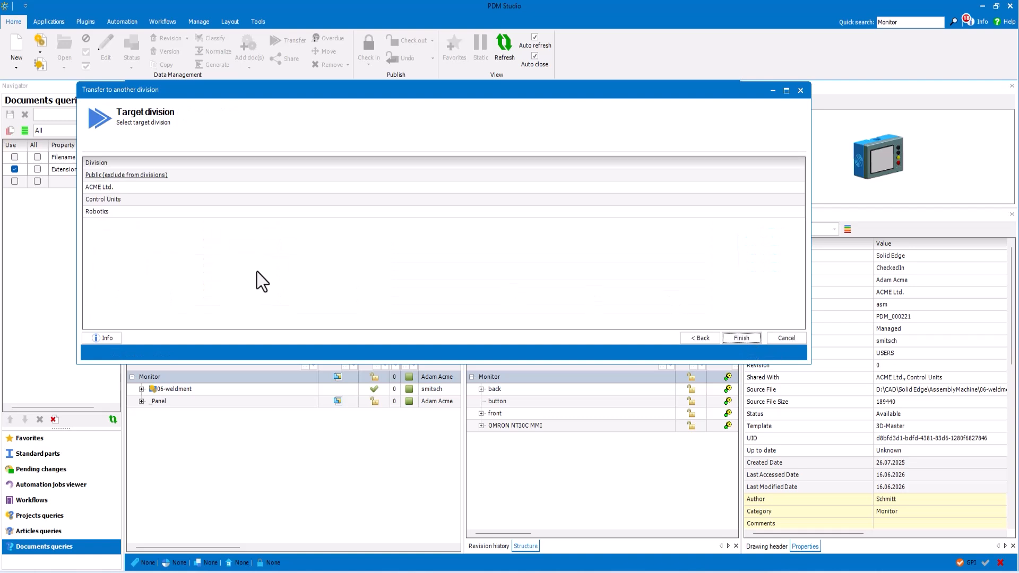
pyautogui.click(97, 201)
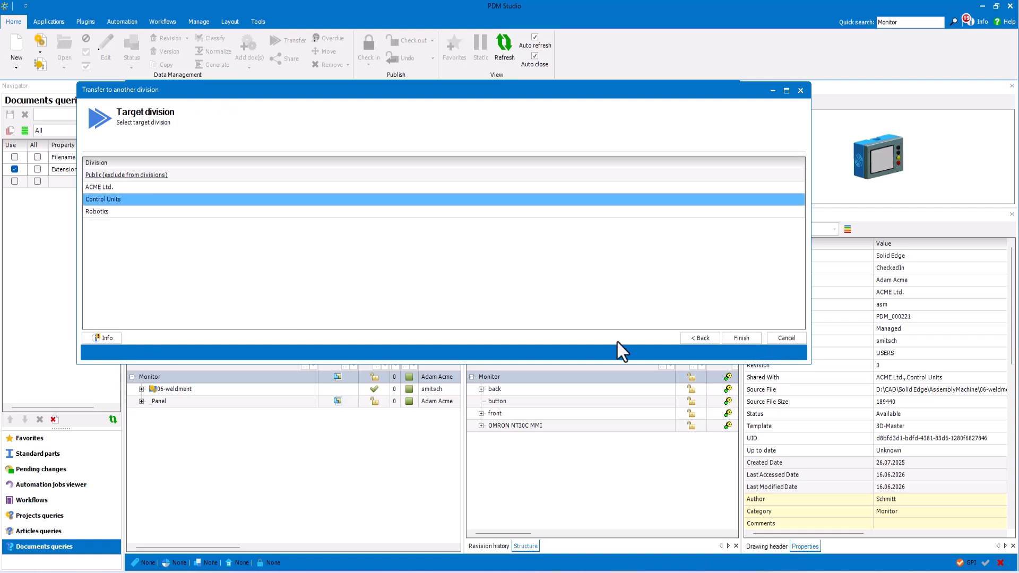
pyautogui.click(741, 338)
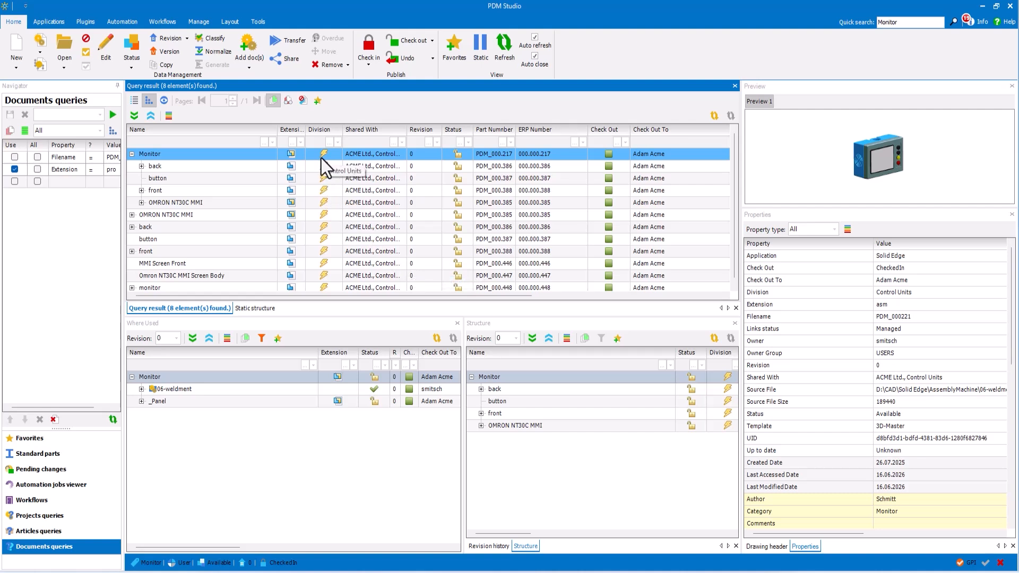
# Step: Widen the Shared With column and check which divisions the Monitor assembly is shared with
pyautogui.doubleClick(407, 131)
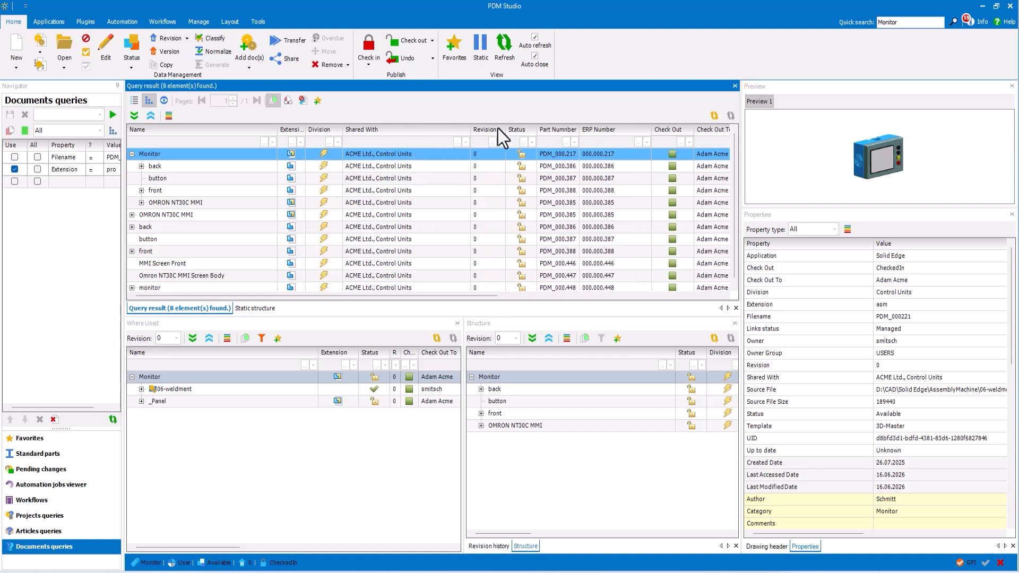
pyautogui.moveTo(498, 128); pyautogui.dragTo(511, 130)
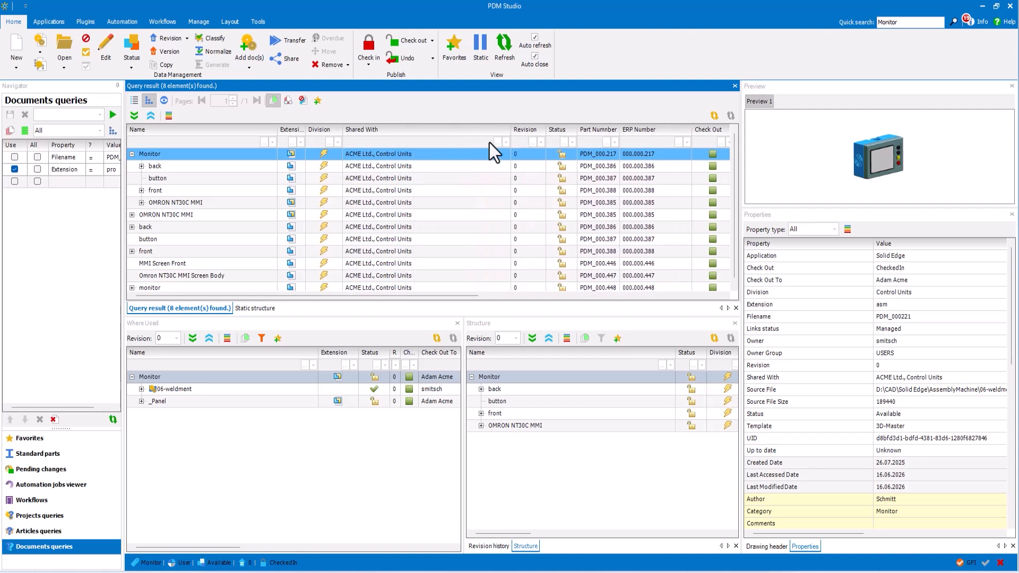
pyautogui.click(349, 167)
pyautogui.click(352, 159)
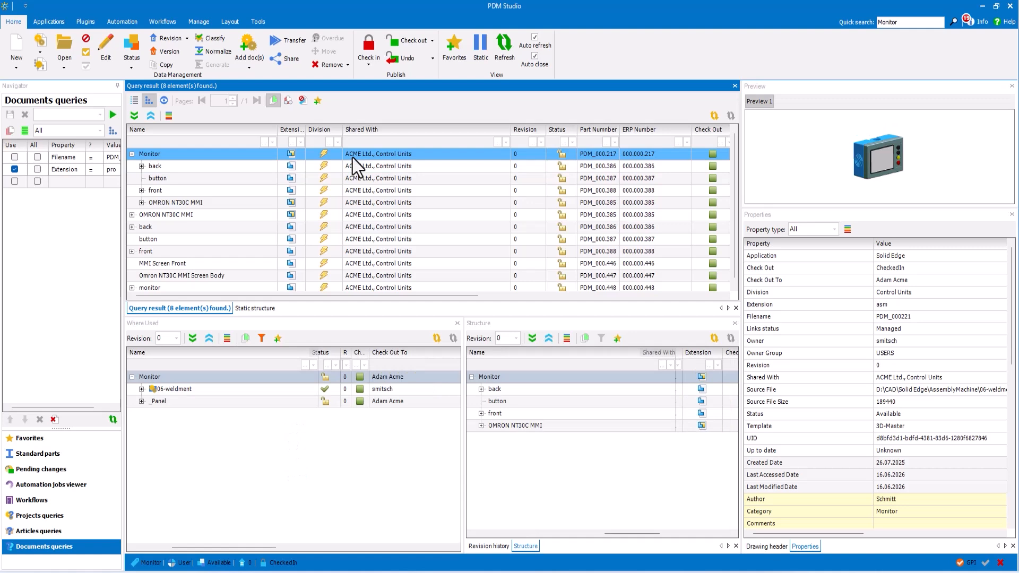
# Step: Show the Assembly Machine from the favorites and filter its structure by the Control Units division
pyautogui.click(52, 439)
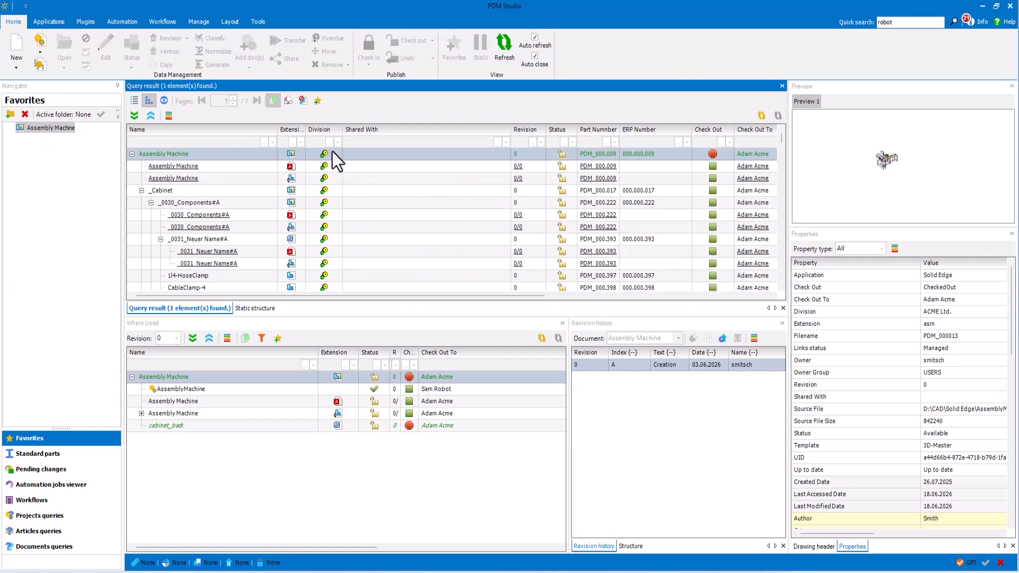
pyautogui.click(327, 190)
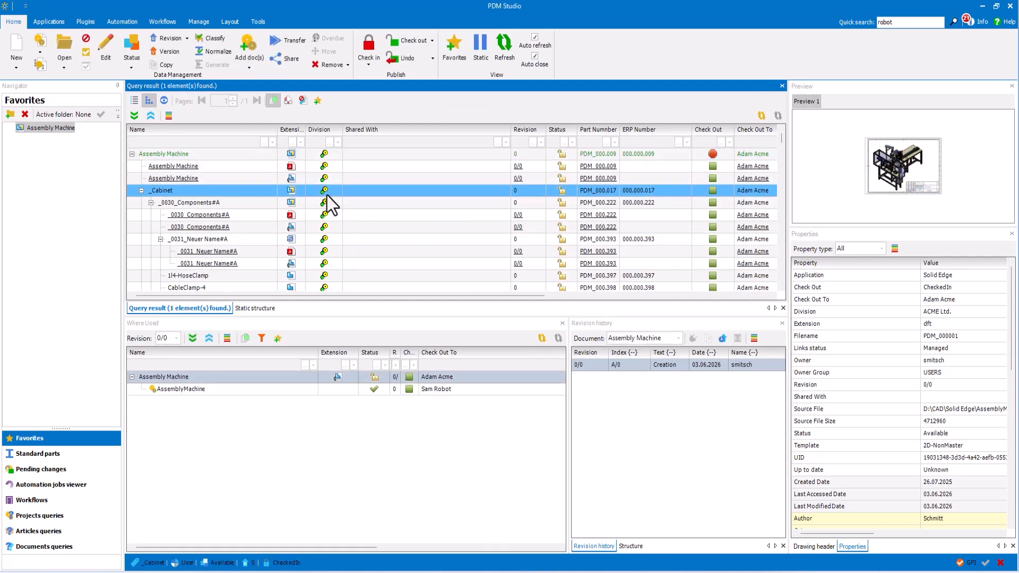
pyautogui.click(329, 143)
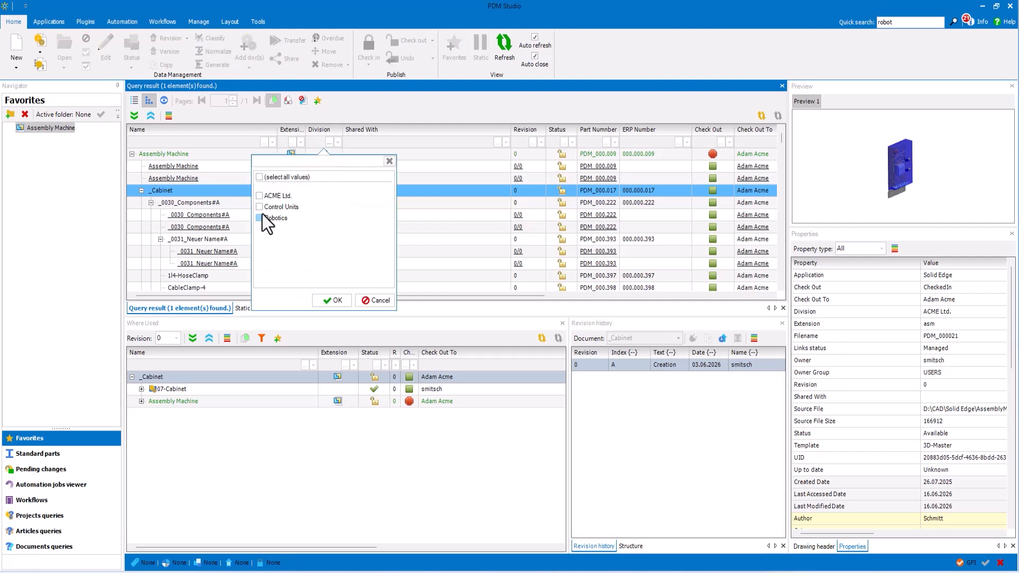
pyautogui.click(334, 302)
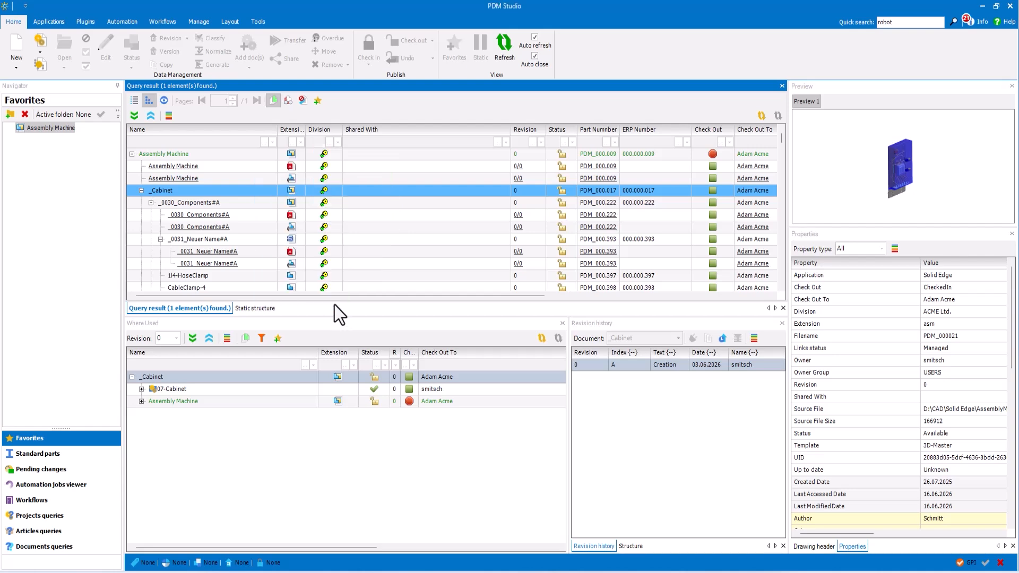
# Step: Inspect the Junction Box assembly and its Base and RotaryHandle parts in the filtered structure
pyautogui.click(197, 153)
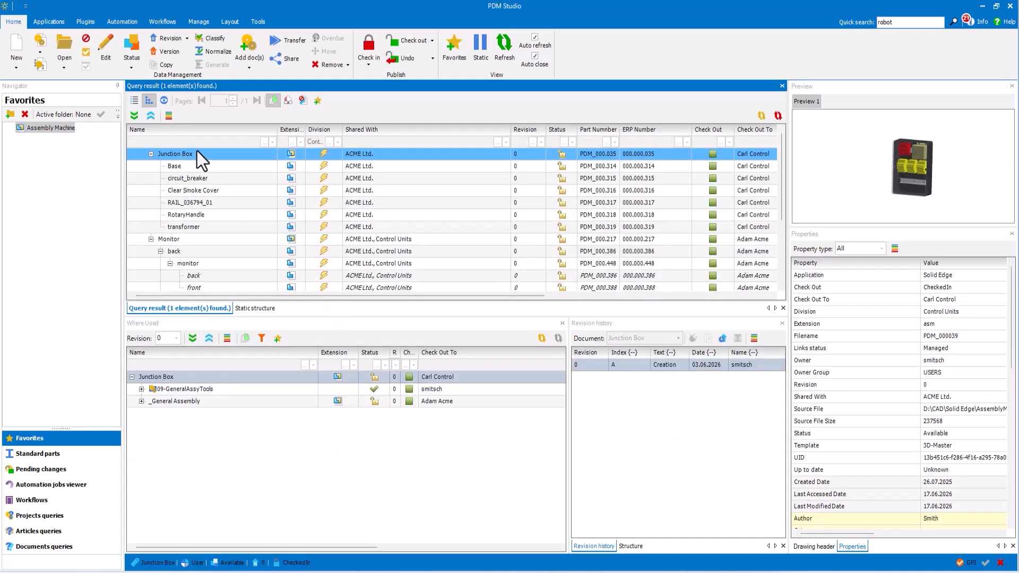
pyautogui.click(203, 166)
pyautogui.click(238, 216)
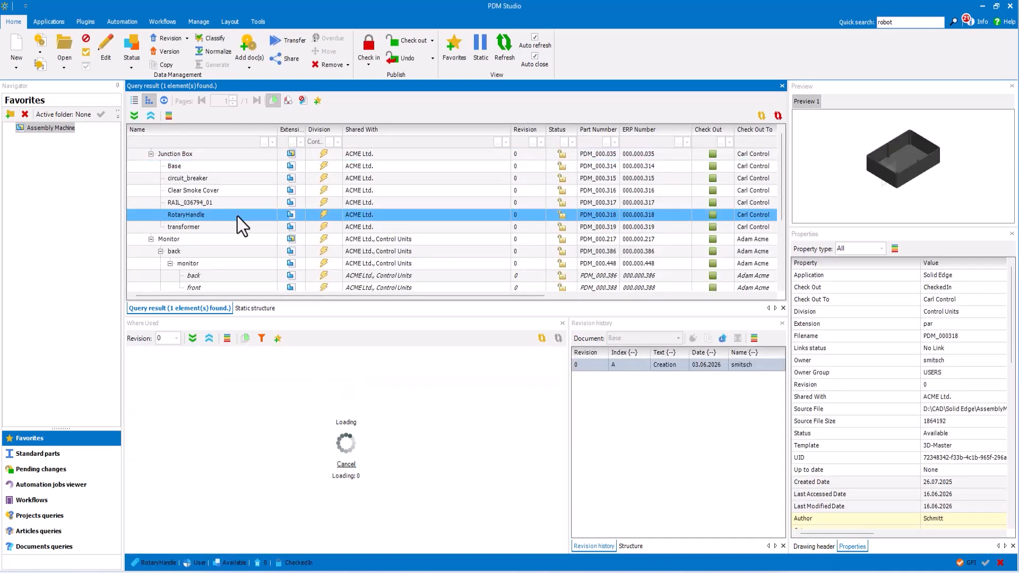
# Step: Change the division filter to Robotics and inspect the RobotInsertionArm with its A26-2, Transfer Gripper Finger and C31 Adapter Unit parts
pyautogui.click(328, 143)
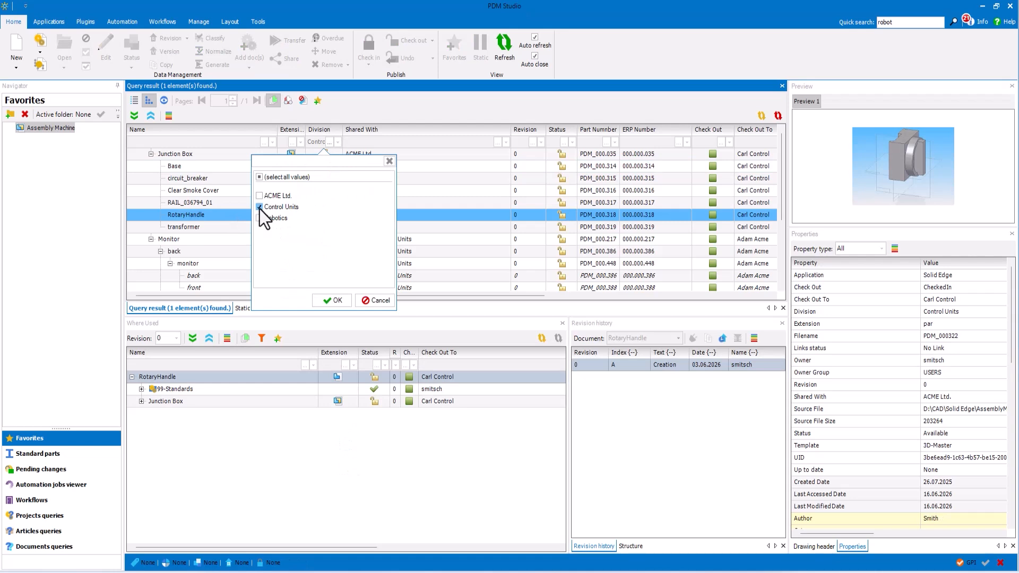
pyautogui.click(333, 301)
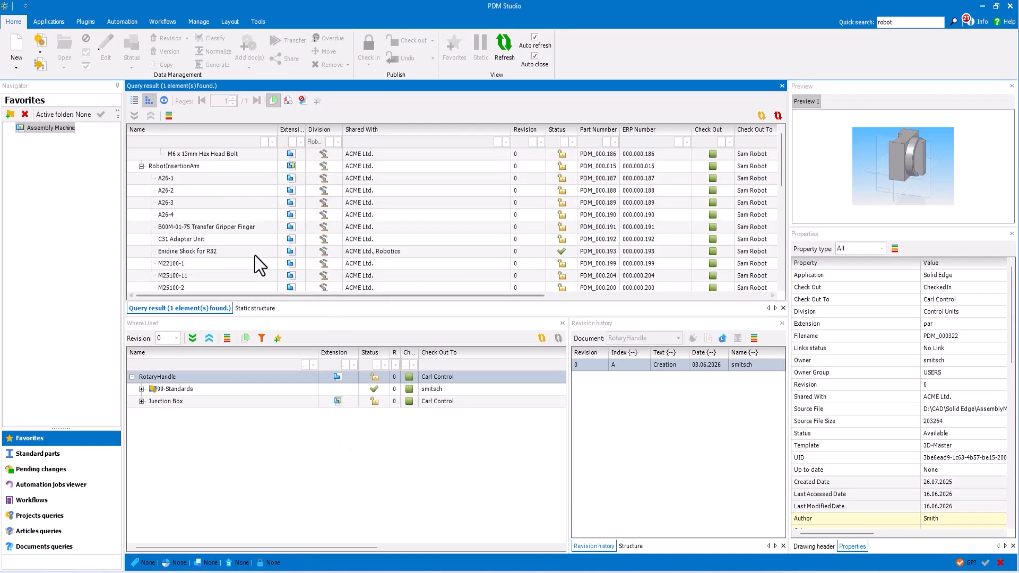
pyautogui.click(191, 166)
pyautogui.click(193, 191)
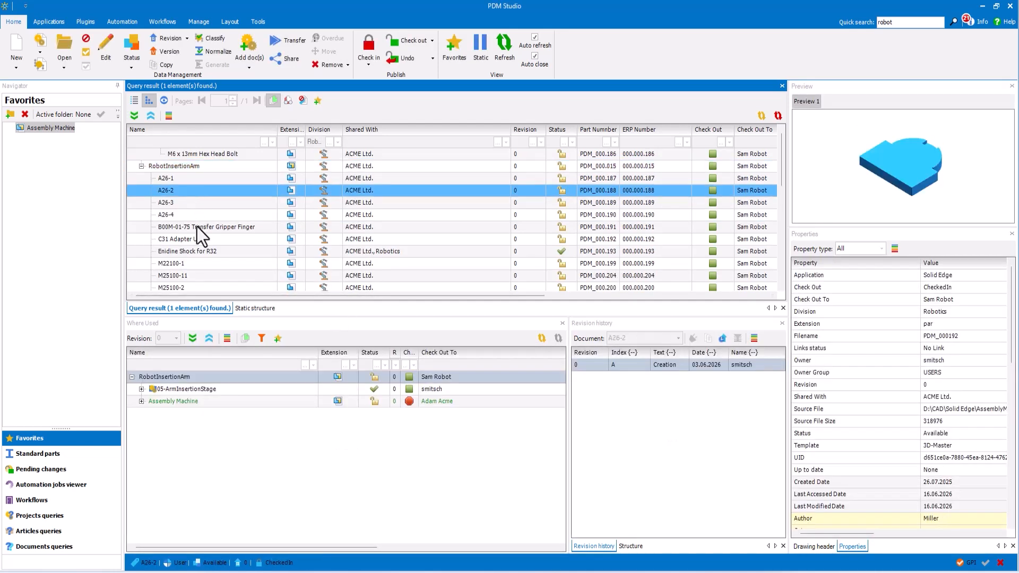
pyautogui.click(197, 227)
pyautogui.click(195, 241)
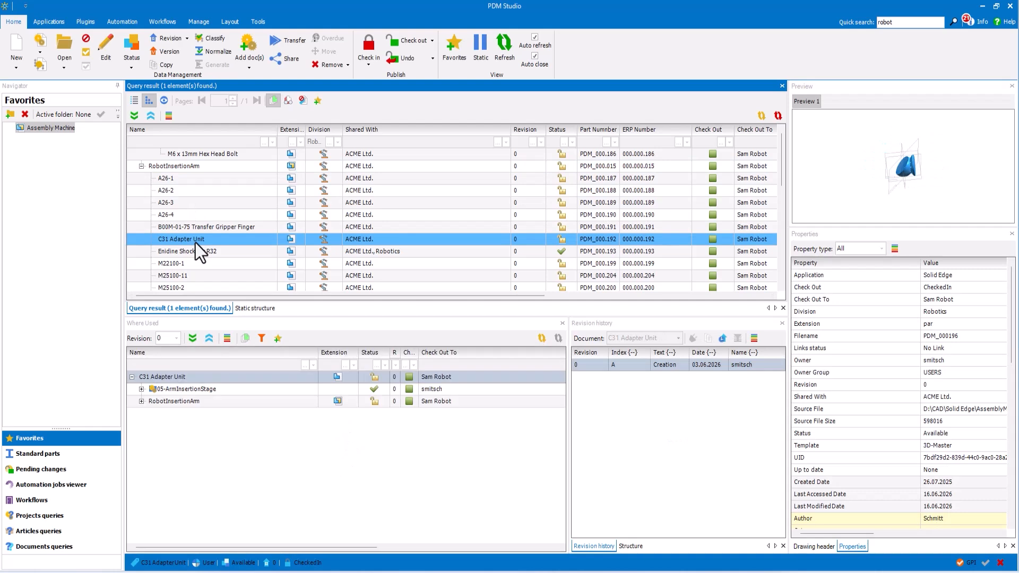